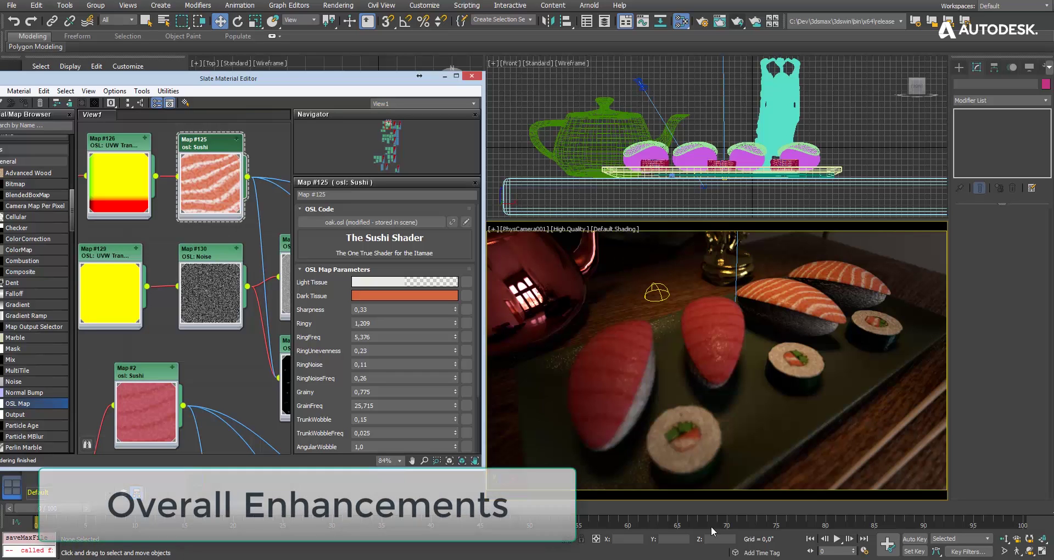
# Step: Play the scene animation to preview the sushi materials in the camera view, stopping at frame 95
pyautogui.click(839, 540)
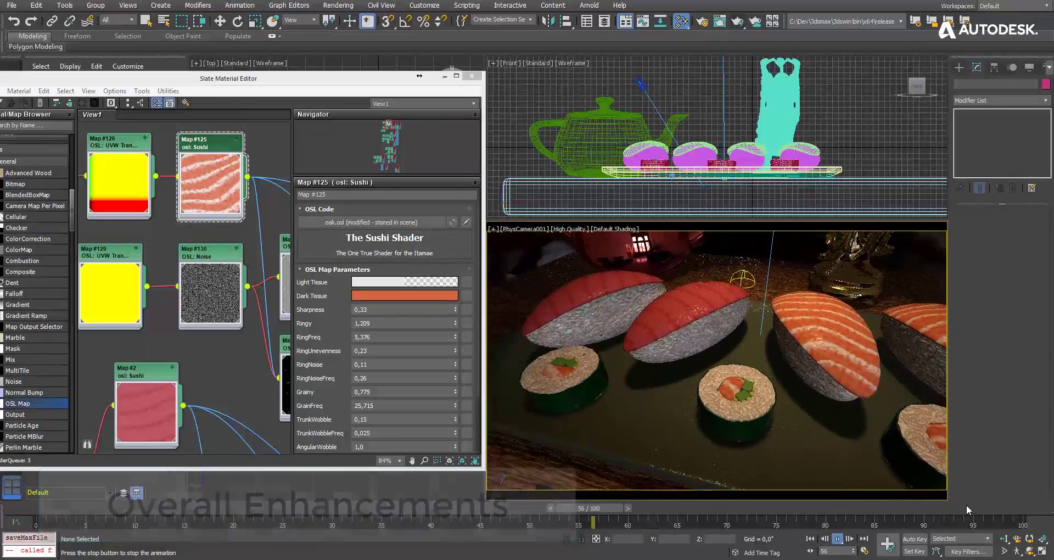
pyautogui.click(969, 509)
# Step: Change the Sushi shader's Dark Tissue colour to a saturated red with Red 0,804, Green 0,039 and Blue 0,039
pyautogui.click(405, 296)
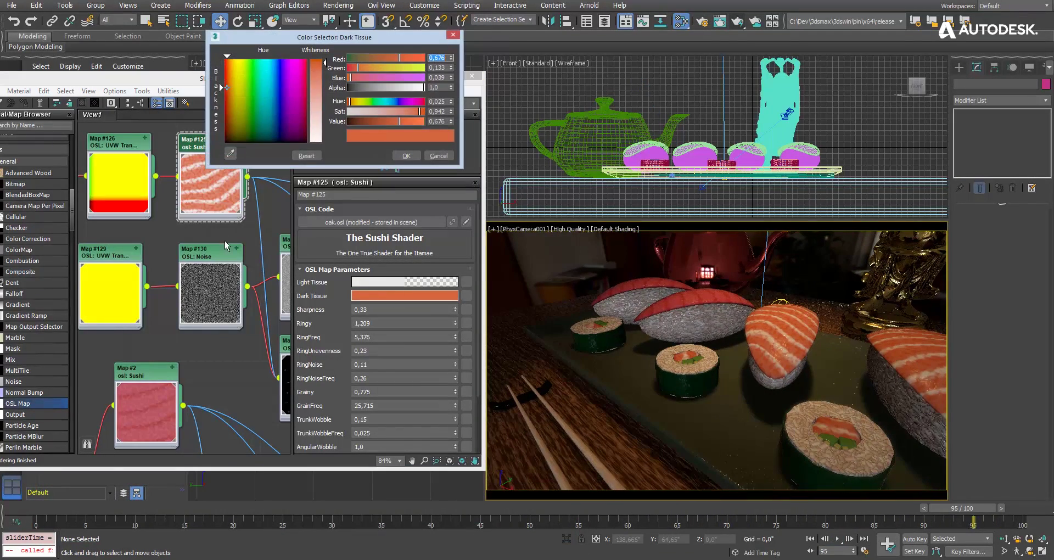
pyautogui.moveTo(226, 85); pyautogui.dragTo(225, 77)
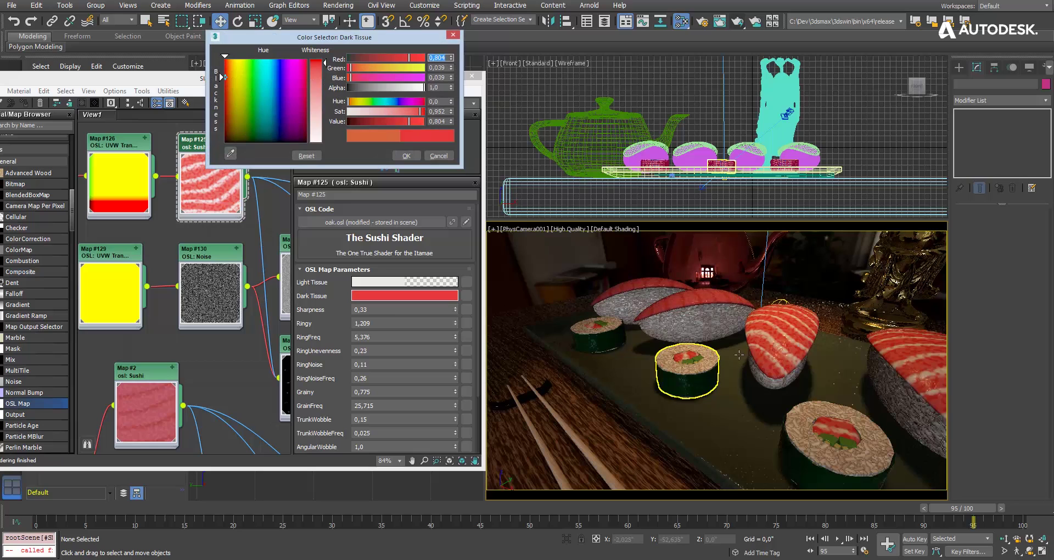
pyautogui.moveTo(306, 434); pyautogui.dragTo(301, 344)
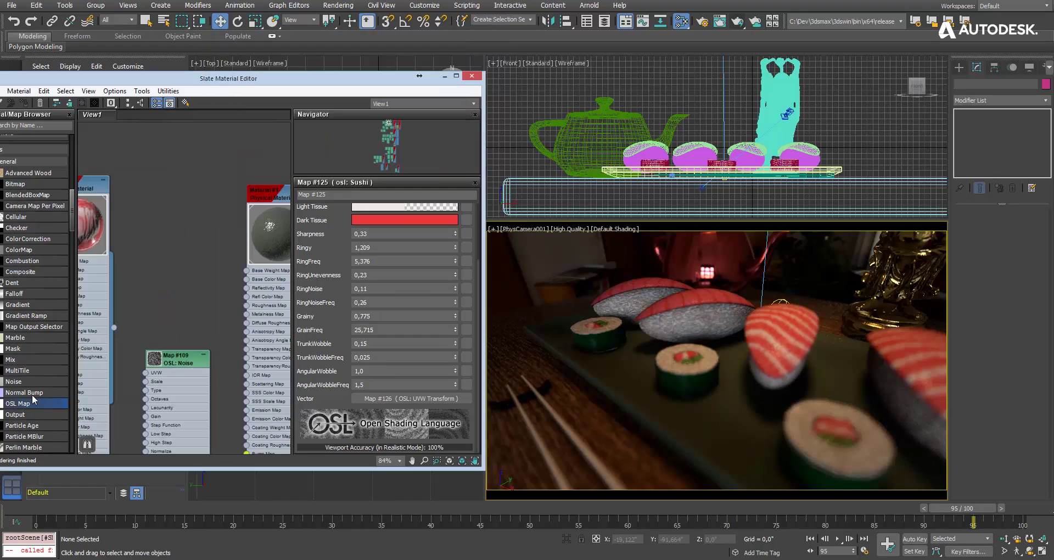
# Step: Add an OSL map with hexagon3.osl loaded and feed its Color output into the tray material's Base Color Map
pyautogui.moveTo(187, 213); pyautogui.dragTo(194, 199)
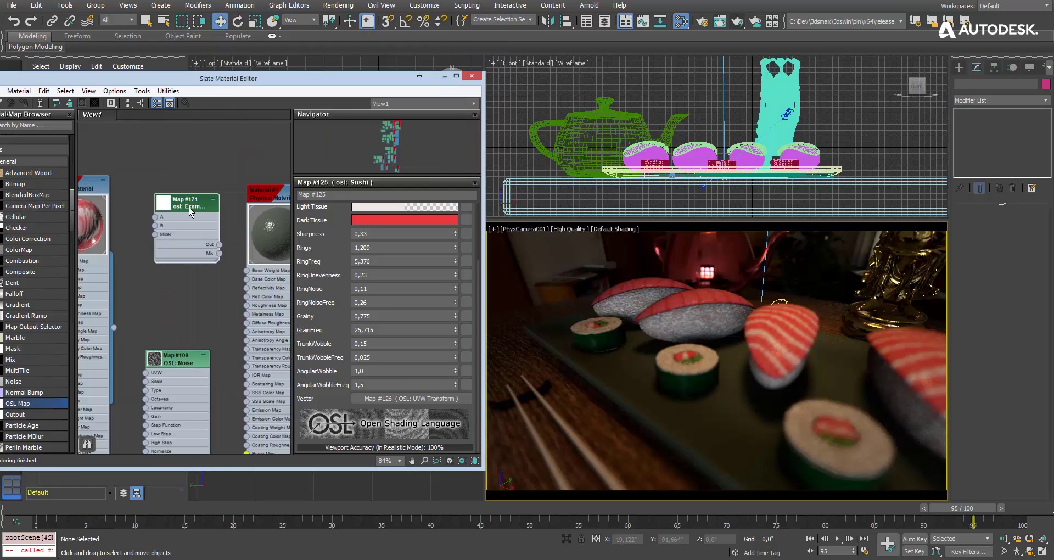
pyautogui.doubleClick(191, 209)
pyautogui.click(338, 220)
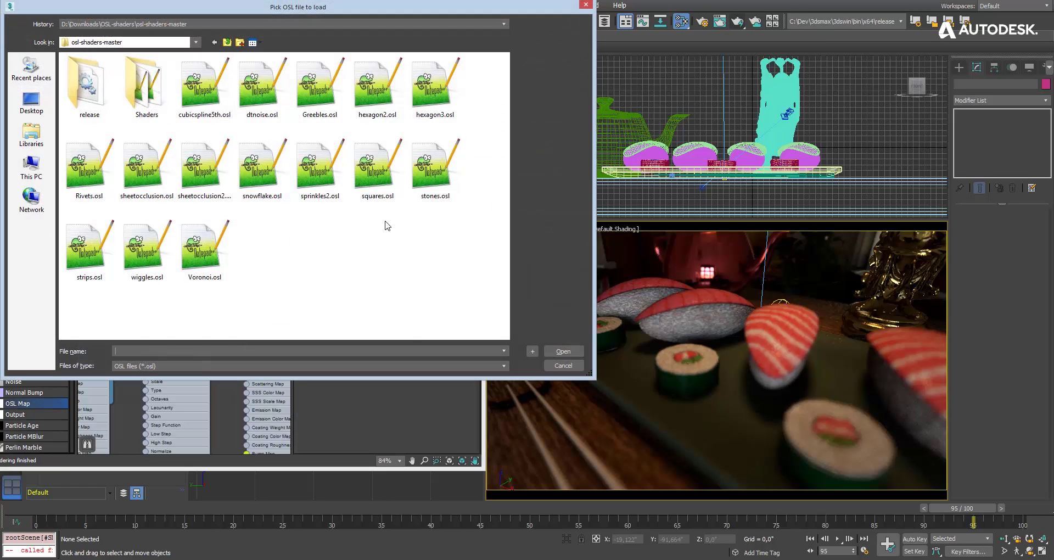
pyautogui.doubleClick(435, 88)
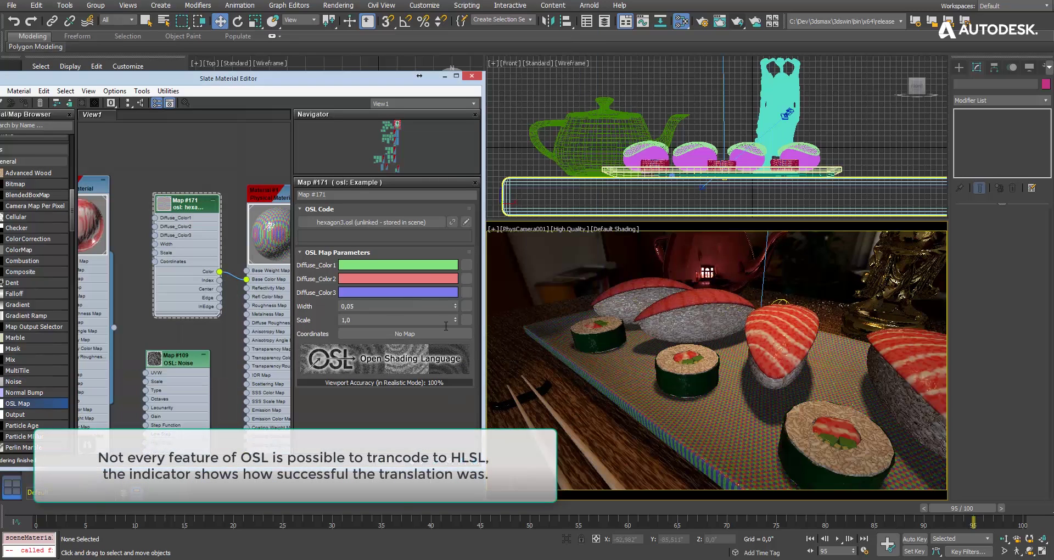
# Step: Set the hexagon map's Scale to 18,96 and recolour Diffuse_Color2 light blue and Diffuse_Color3 grey
pyautogui.moveTo(456, 321); pyautogui.dragTo(455, 162)
pyautogui.click(396, 279)
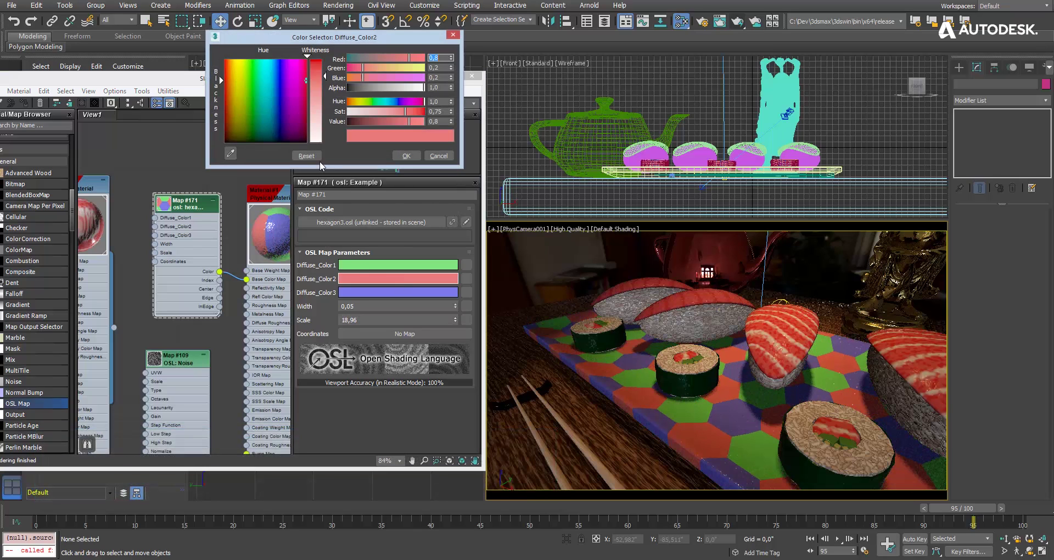
pyautogui.click(268, 97)
pyautogui.click(388, 294)
pyautogui.moveTo(279, 130); pyautogui.dragTo(279, 140)
pyautogui.click(406, 156)
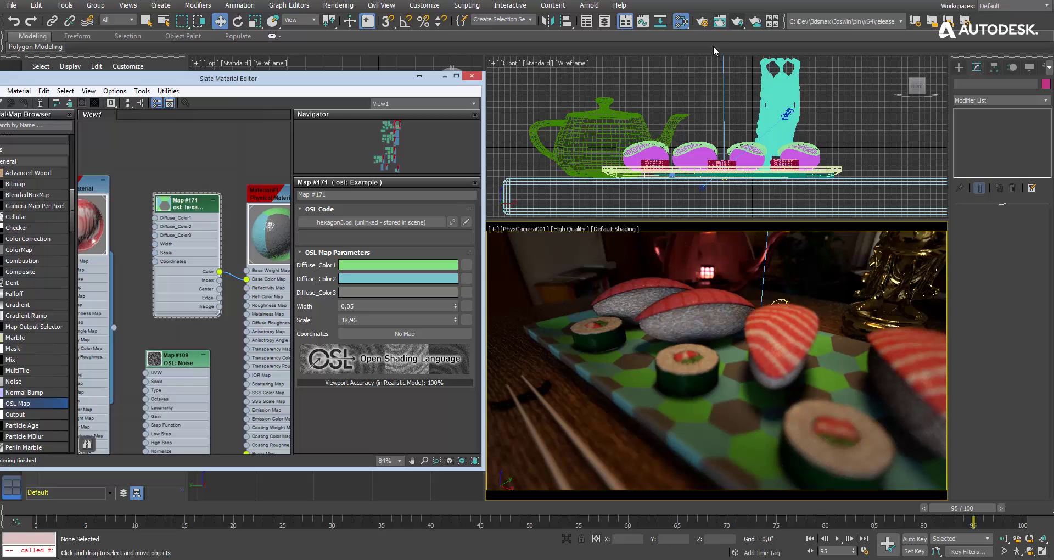
# Step: Render the PhysCamera001 view with the Quicksilver Hardware Renderer at 256 iterations
pyautogui.click(704, 22)
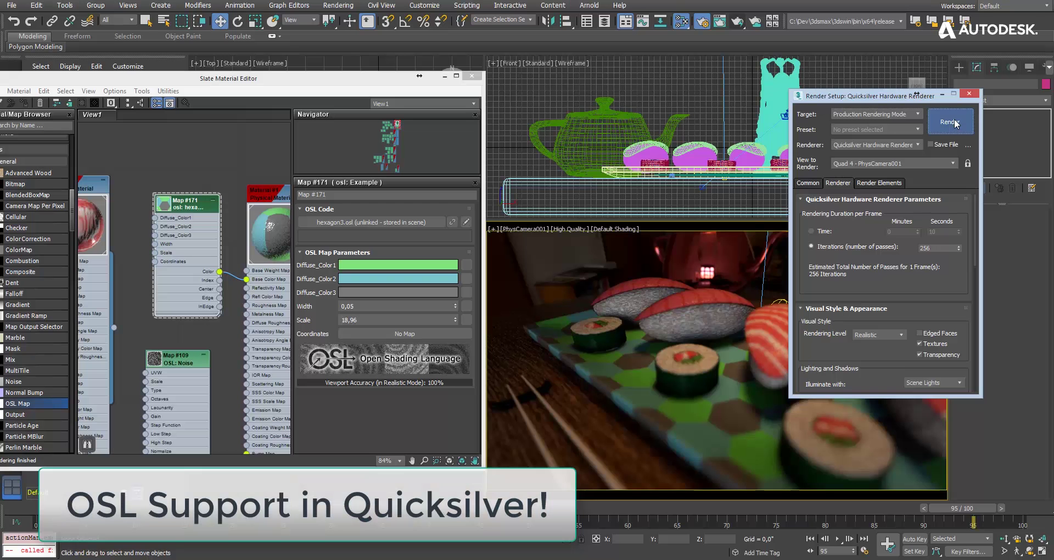
pyautogui.click(954, 122)
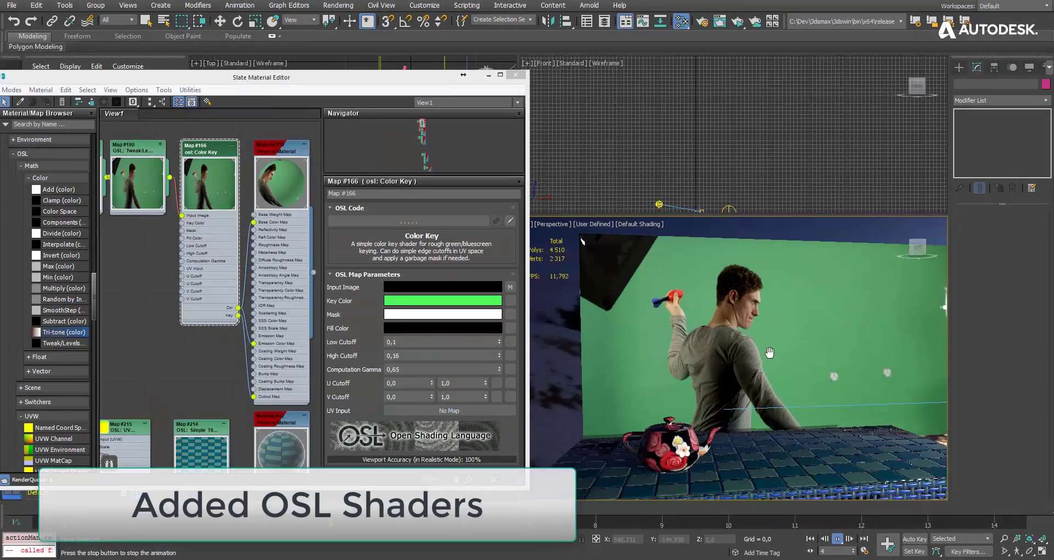
# Step: Stop the green-screen playback at frame 10 and select the Color Key map for editing
pyautogui.keyDown('alt'); pyautogui.moveTo(770, 352); pyautogui.dragTo(758, 353, button='middle'); pyautogui.keyUp('alt')
pyautogui.press('Escape')
pyautogui.click(201, 156)
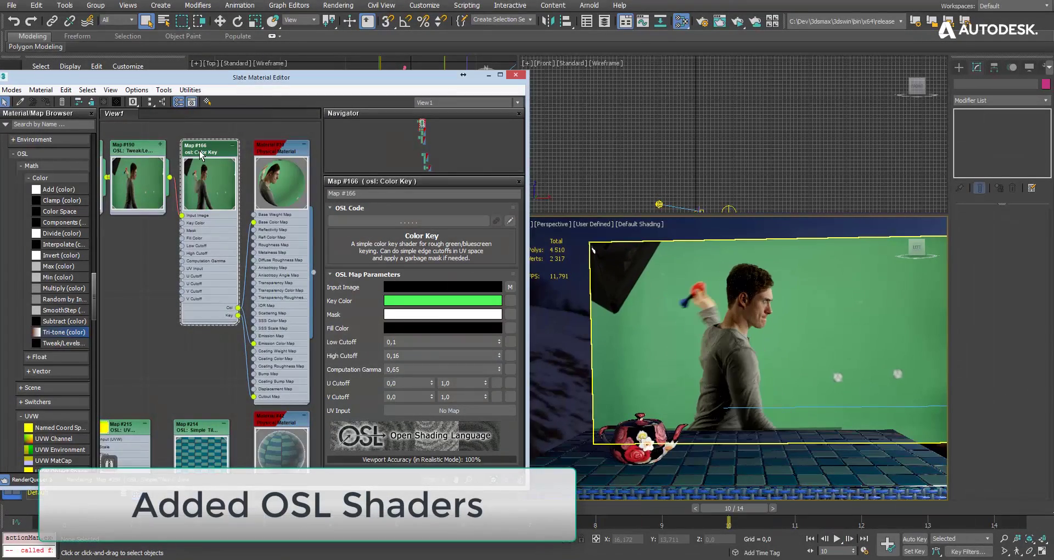
pyautogui.moveTo(703, 363); pyautogui.dragTo(682, 361, button='middle')
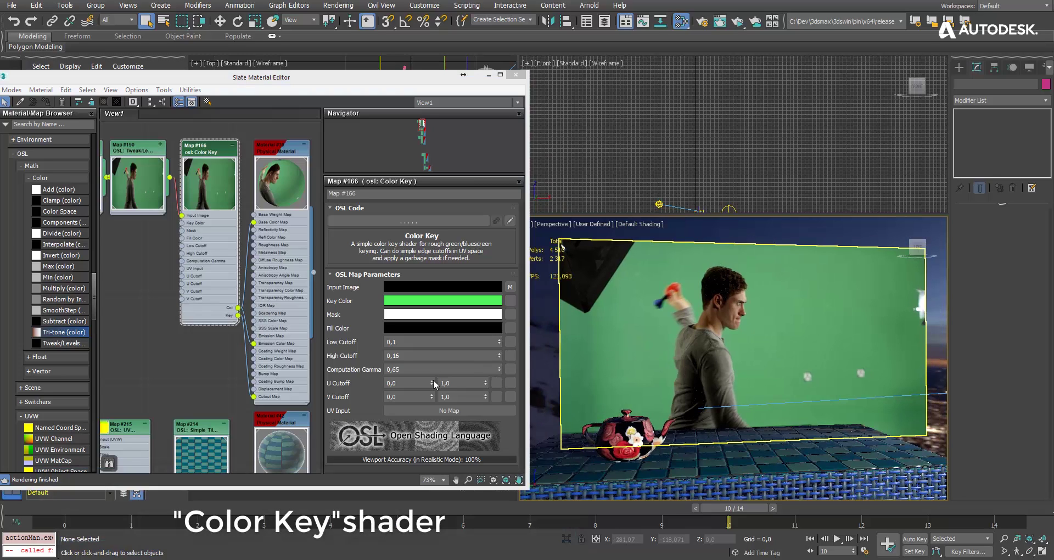
# Step: Crop the keyed image horizontally by setting the Color Key's U Cutoff to 0,23 and 0,629
pyautogui.moveTo(431, 381); pyautogui.dragTo(488, 395)
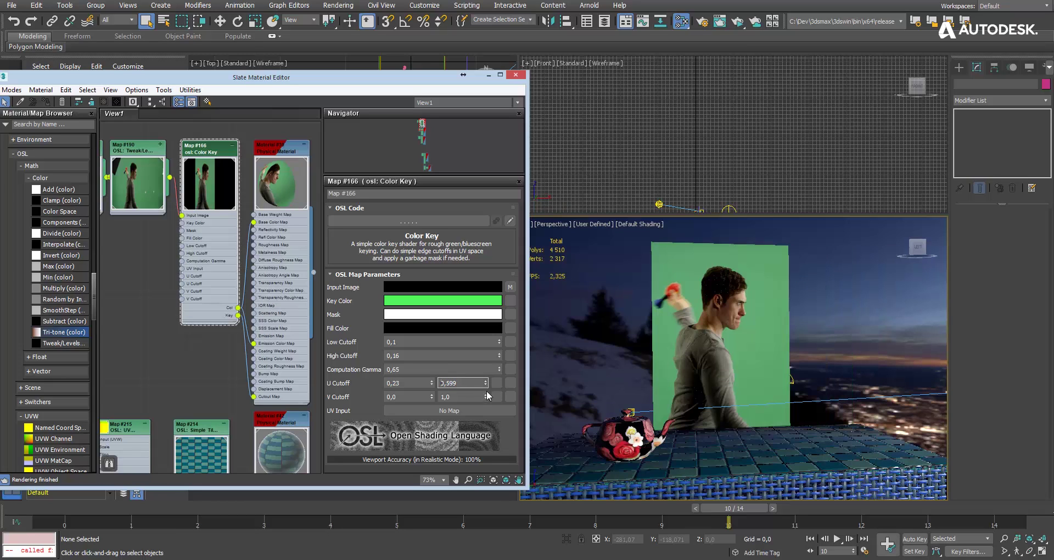
pyautogui.click(486, 382)
pyautogui.click(486, 381)
pyautogui.click(486, 382)
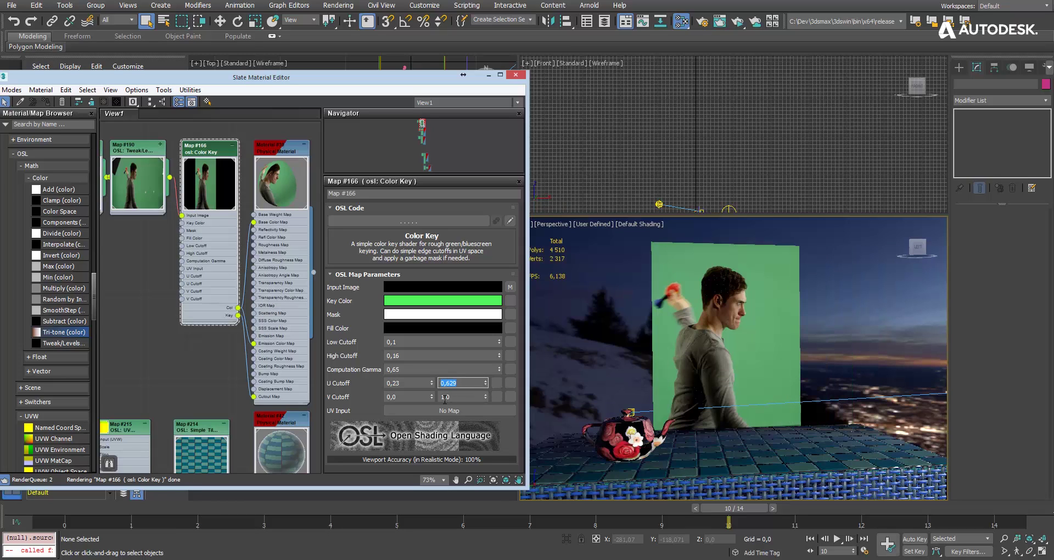
# Step: Lower the Color Key's upper V Cutoff to 0,93
pyautogui.click(486, 398)
pyautogui.click(487, 397)
pyautogui.click(487, 397)
pyautogui.click(486, 397)
pyautogui.click(487, 398)
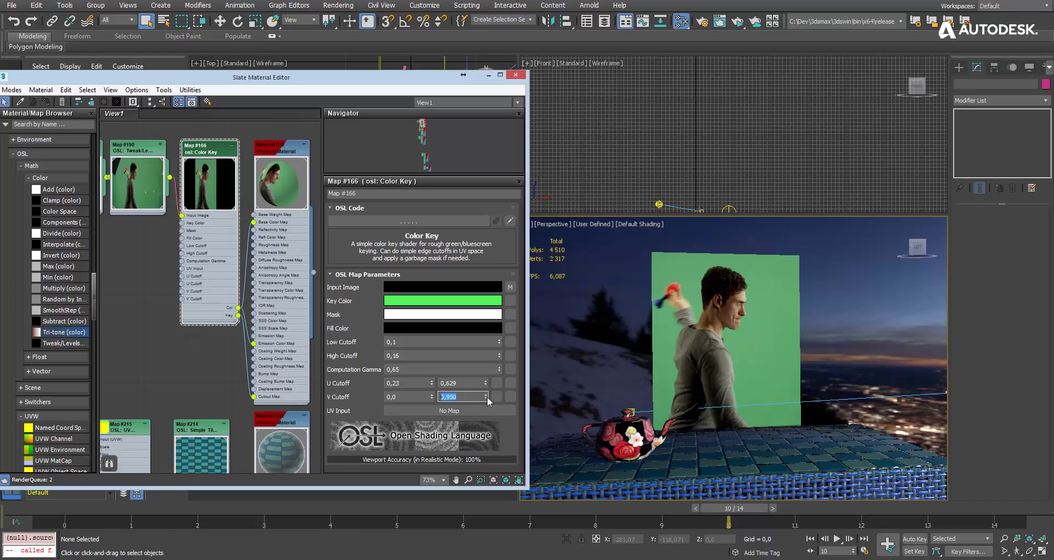
pyautogui.click(487, 398)
pyautogui.click(487, 397)
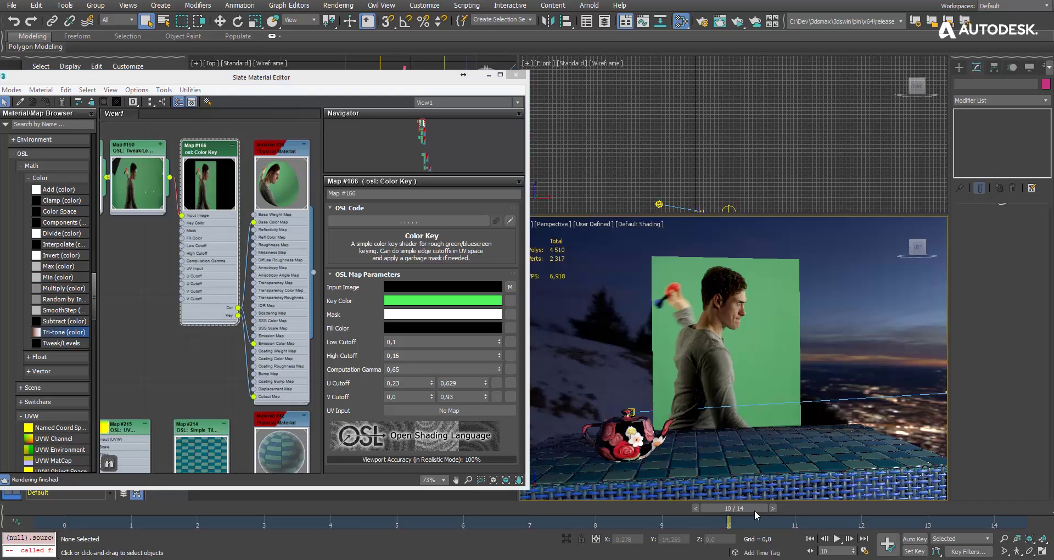
# Step: Go to frame 0 and lower the Color Key's first U Cutoff value to 0,15 to include the raised hand
pyautogui.moveTo(755, 510); pyautogui.dragTo(46, 491)
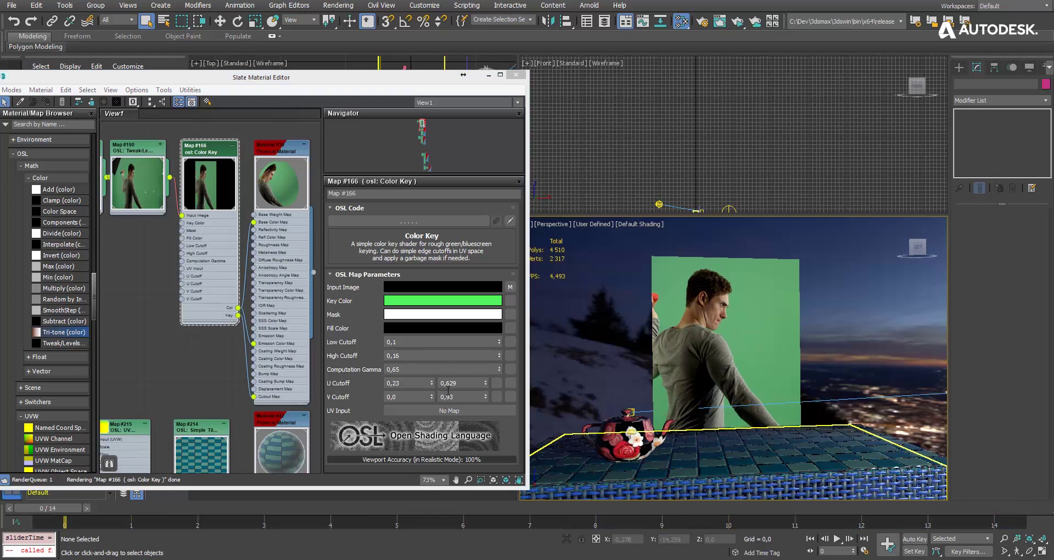
pyautogui.click(432, 385)
pyautogui.click(433, 384)
pyautogui.click(433, 384)
pyautogui.click(433, 383)
pyautogui.click(433, 384)
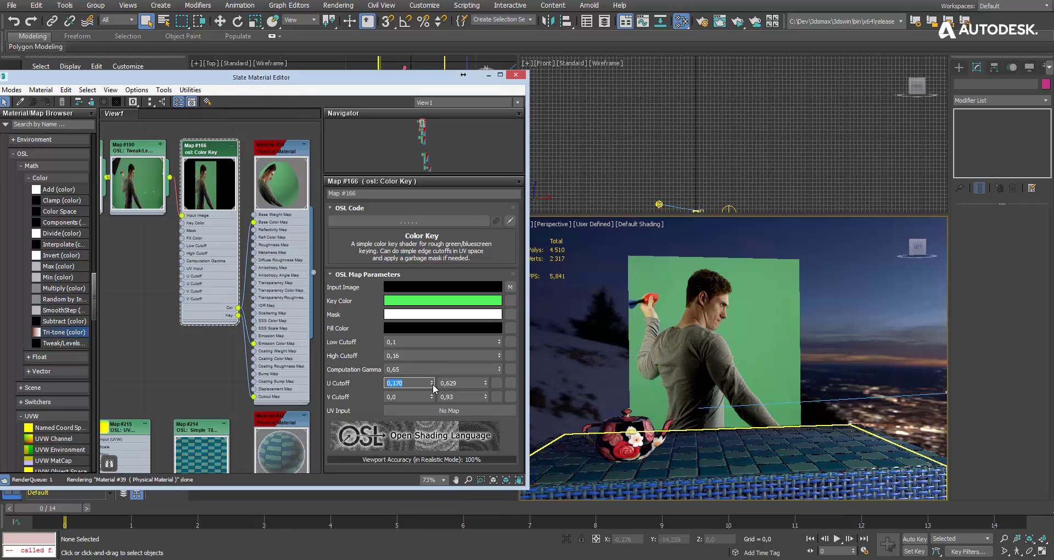
pyautogui.click(432, 384)
pyautogui.click(433, 384)
pyautogui.click(433, 384)
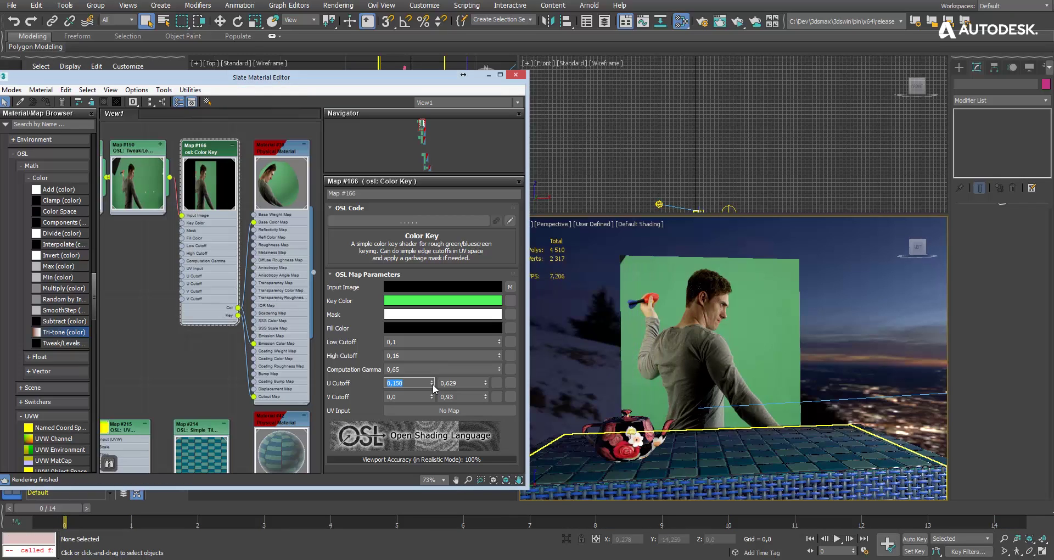
# Step: Reduce the Color Key's upper V Cutoff to 0,9 and check the crop across the timeline, ending at frame 0
pyautogui.click(486, 399)
pyautogui.click(486, 399)
pyautogui.click(486, 399)
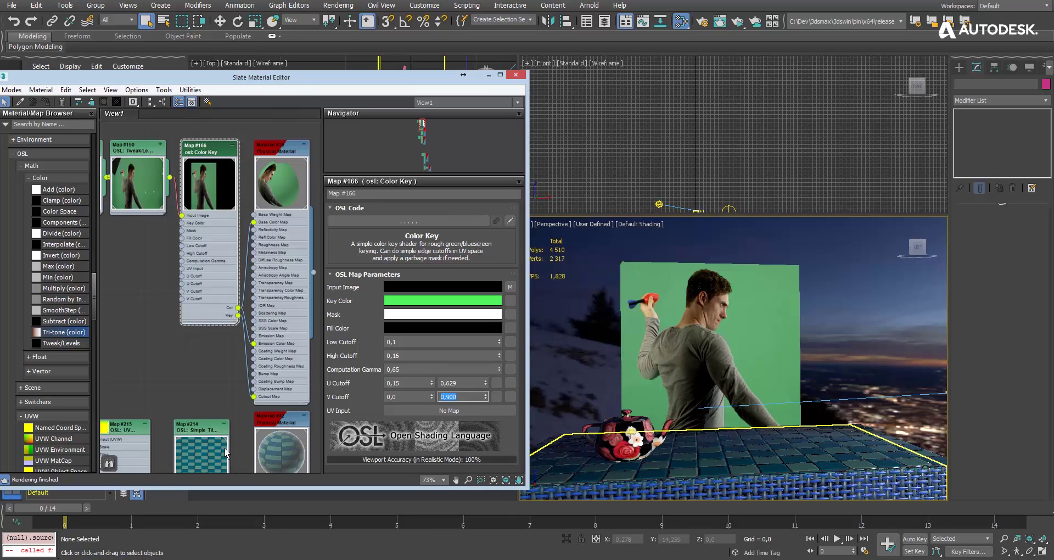
pyautogui.moveTo(73, 507); pyautogui.dragTo(27, 494)
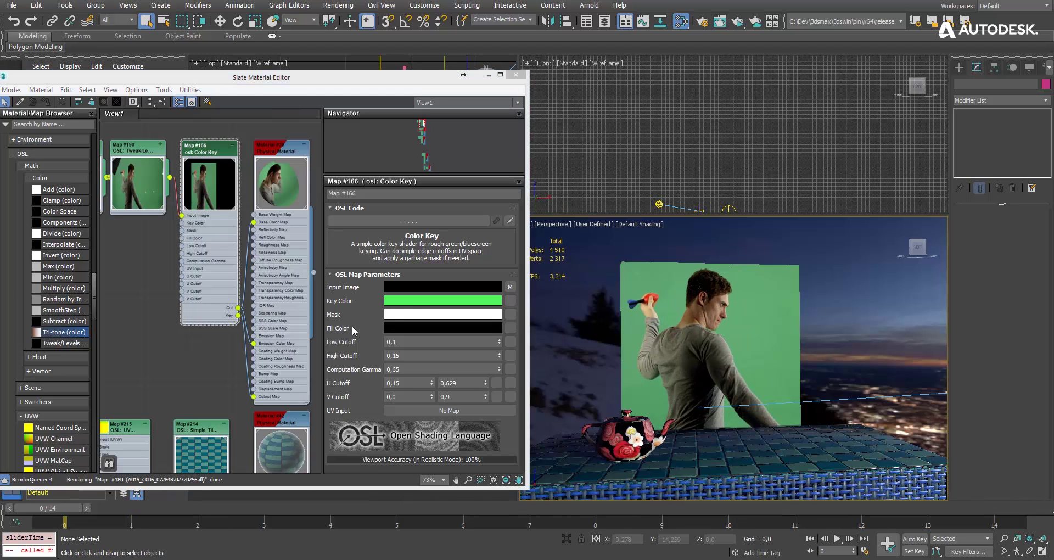
# Step: Sample the Color Key's Key Color from the green backdrop in the footage map's preview and inspect the keyed figure
pyautogui.click(446, 303)
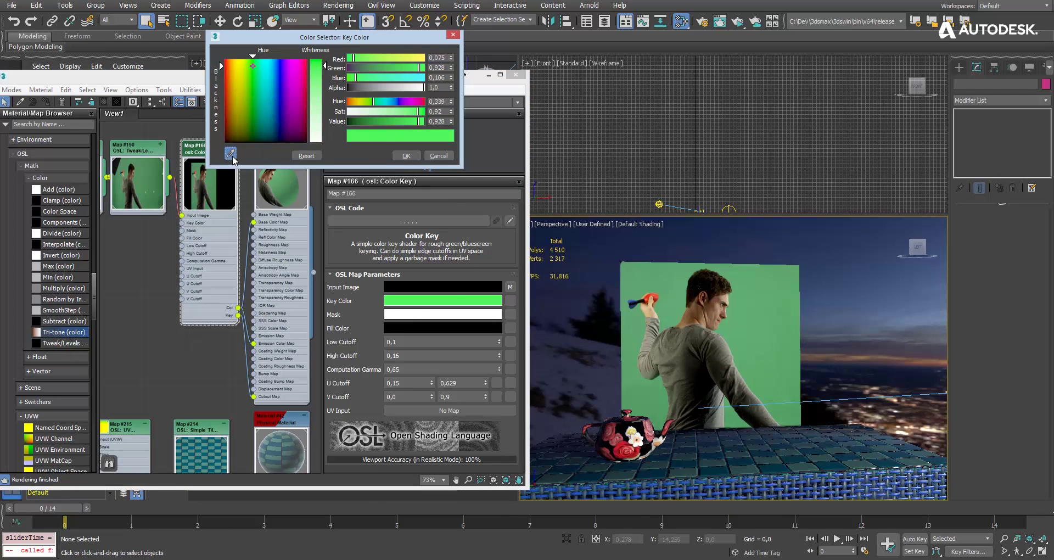
pyautogui.click(145, 168)
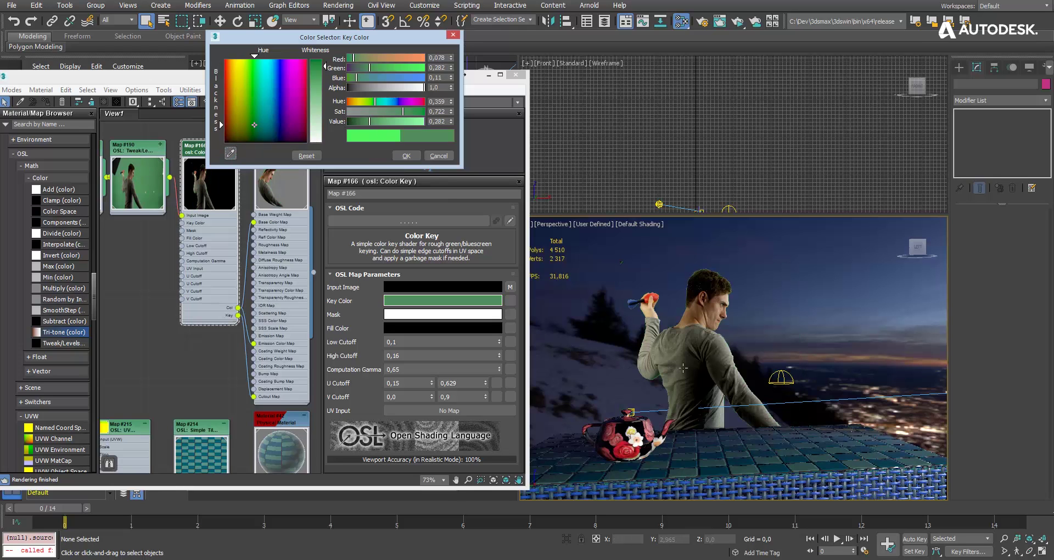
pyautogui.moveTo(748, 373)
pyautogui.keyDown('alt'); pyautogui.mouseDown(button='middle')
pyautogui.moveTo(714, 387)
pyautogui.moveTo(751, 375)
pyautogui.mouseUp(button='middle'); pyautogui.keyUp('alt')
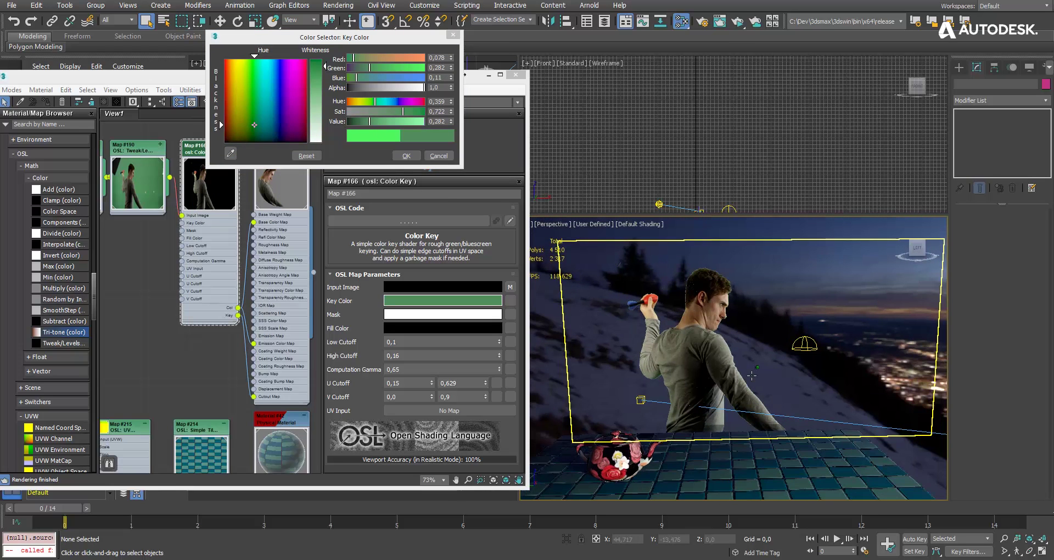
pyautogui.click(407, 156)
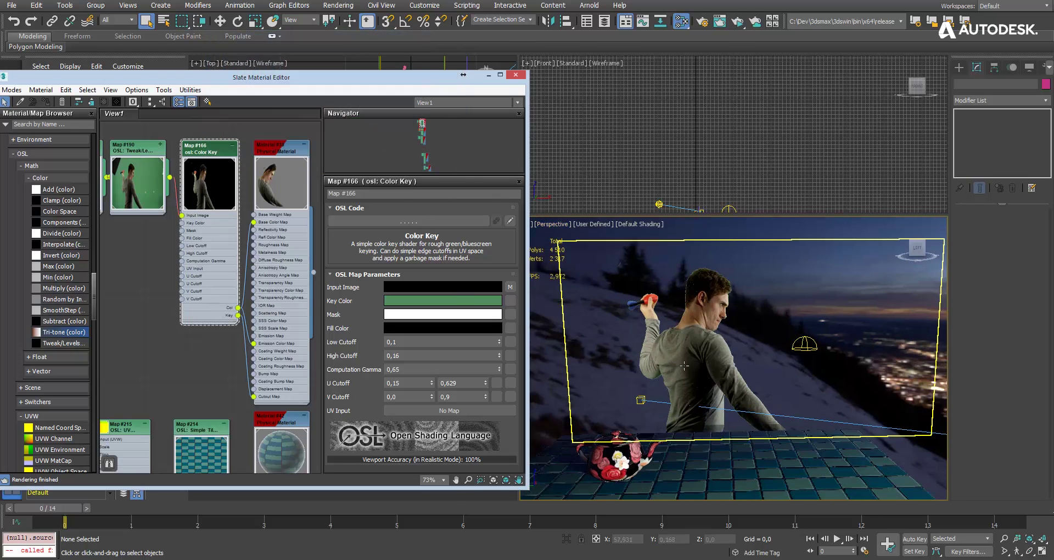
pyautogui.keyDown('alt'); pyautogui.moveTo(637, 375); pyautogui.dragTo(638, 365, button='middle'); pyautogui.keyUp('alt')
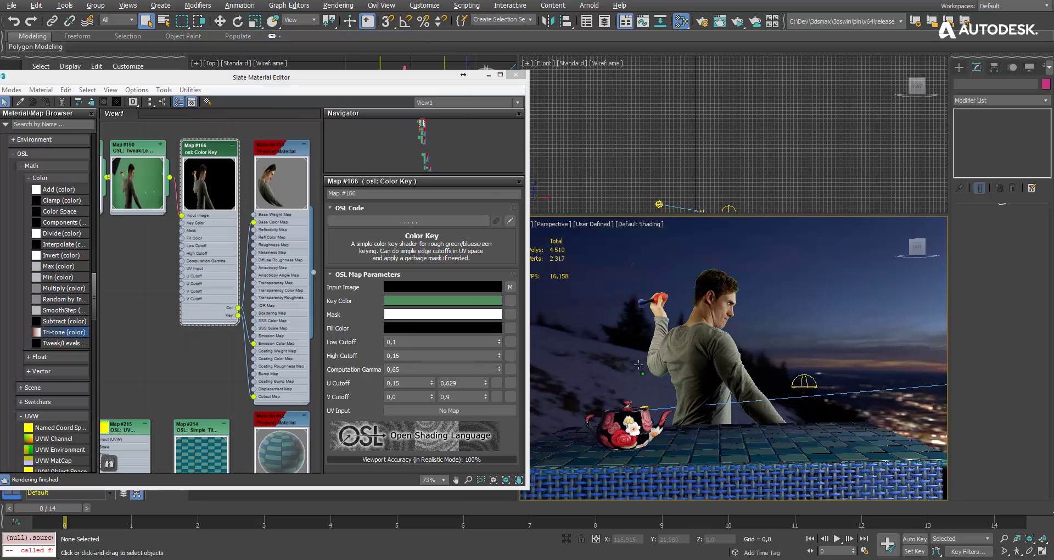
# Step: Make room in the node graph and insert a Tri-tone (color) map between the Color Key and the material's Base Color Map
pyautogui.moveTo(212, 246); pyautogui.dragTo(142, 259, button='middle')
pyautogui.moveTo(225, 164); pyautogui.dragTo(297, 164)
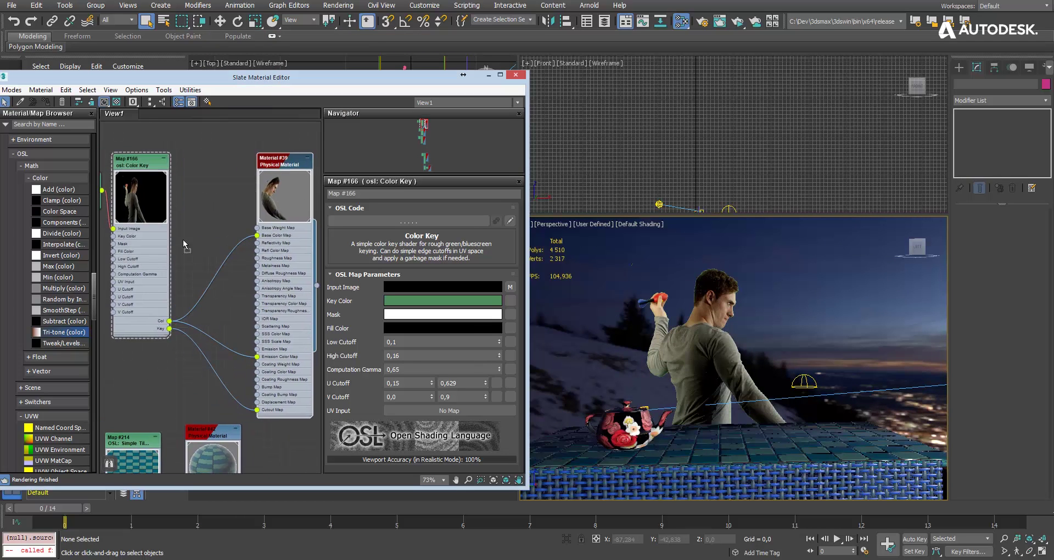
pyautogui.moveTo(219, 265); pyautogui.dragTo(205, 238)
pyautogui.click(234, 277)
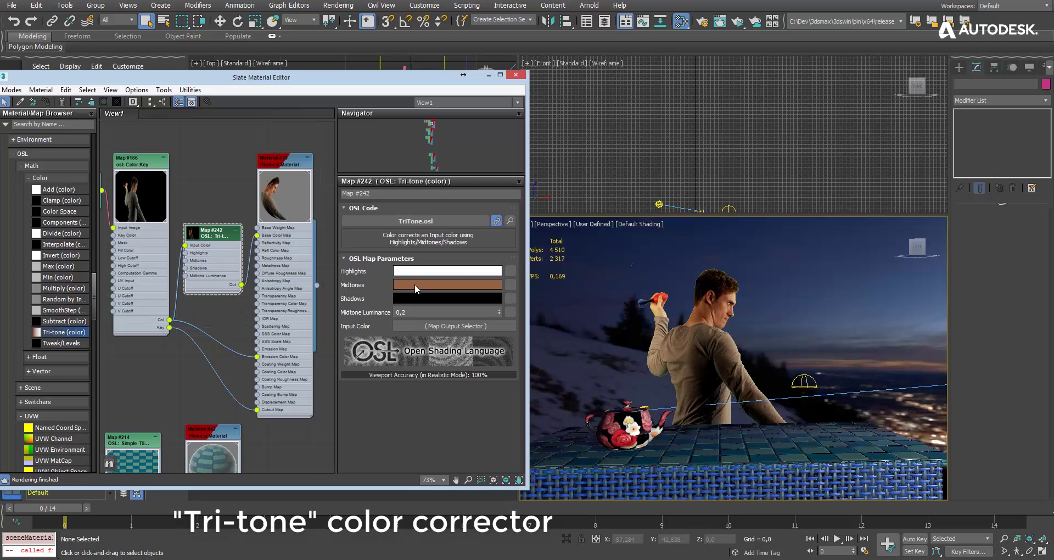
# Step: Sample the Tri-tone map's Midtones from the dark blue background and its Highlights from the lighter blue area near the horizon
pyautogui.click(415, 285)
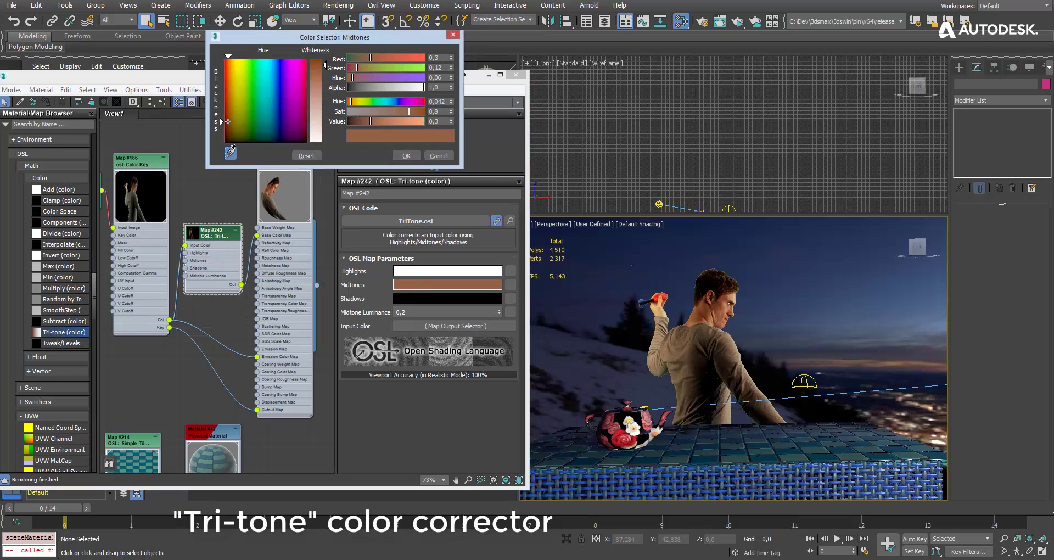
pyautogui.click(577, 291)
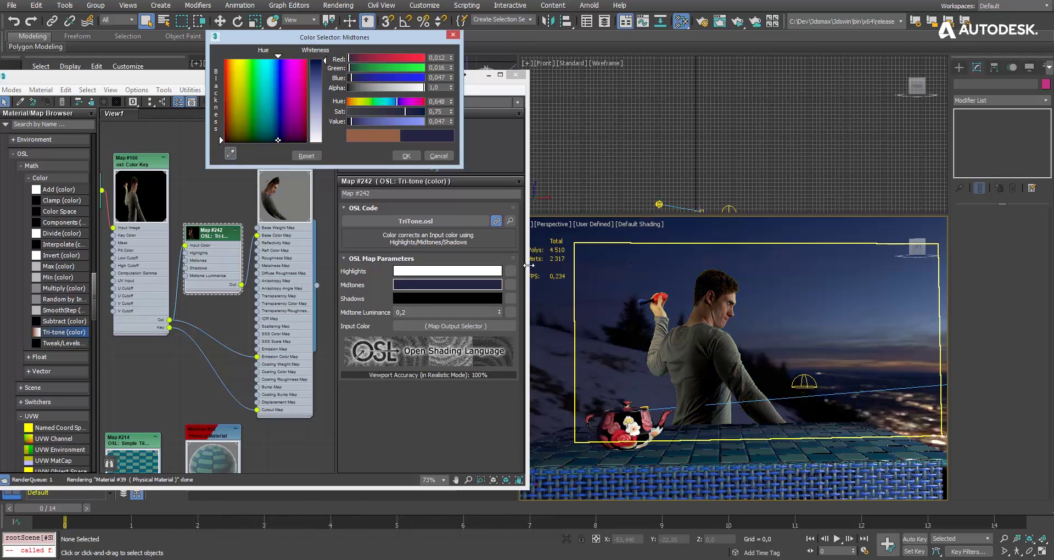
pyautogui.click(432, 271)
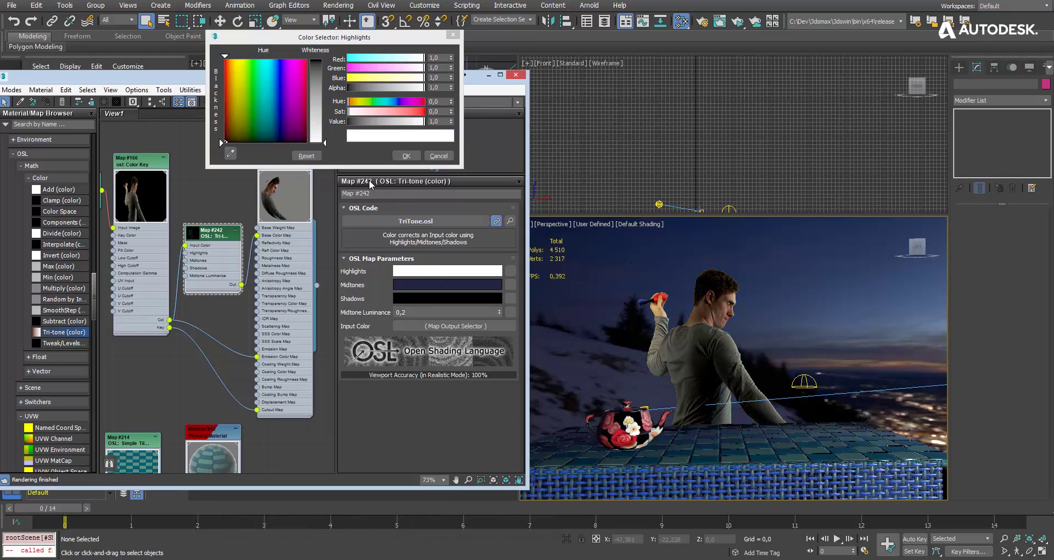
pyautogui.click(230, 154)
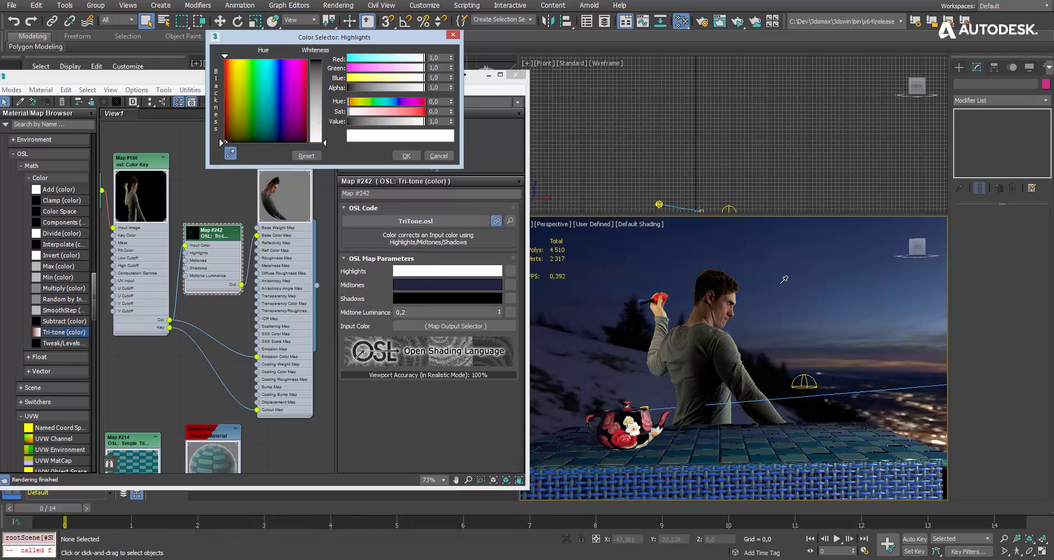
pyautogui.click(944, 324)
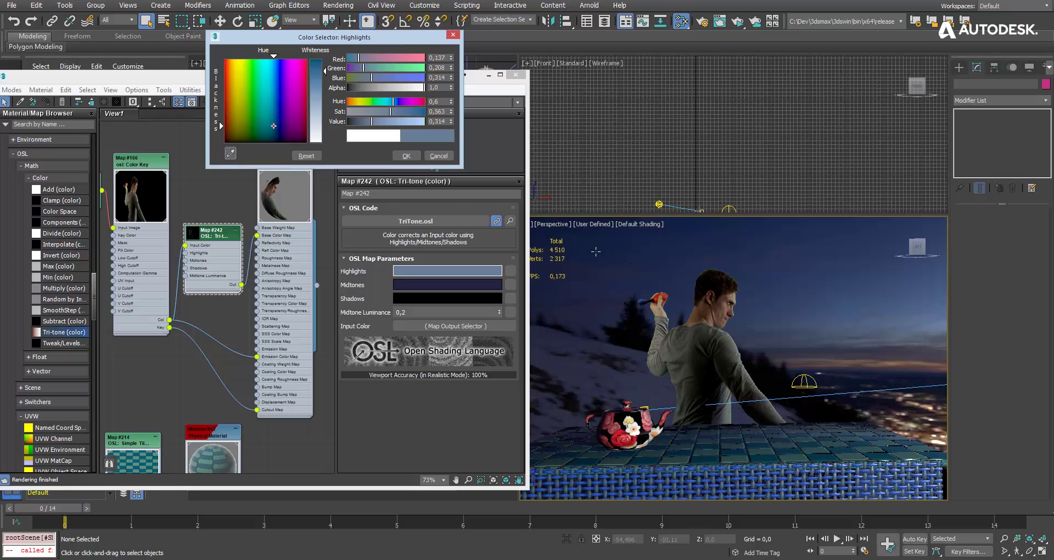
pyautogui.click(407, 156)
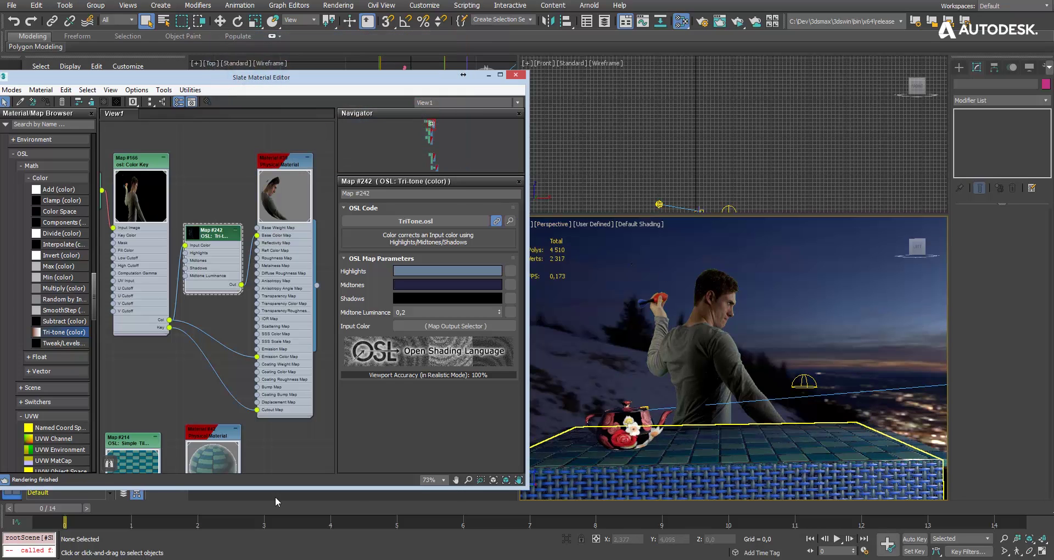
# Step: Start an ActiveShade render and check the composited figure across the timeline by scrubbing and playback, ending at frame 8
pyautogui.moveTo(57, 511); pyautogui.dragTo(122, 493)
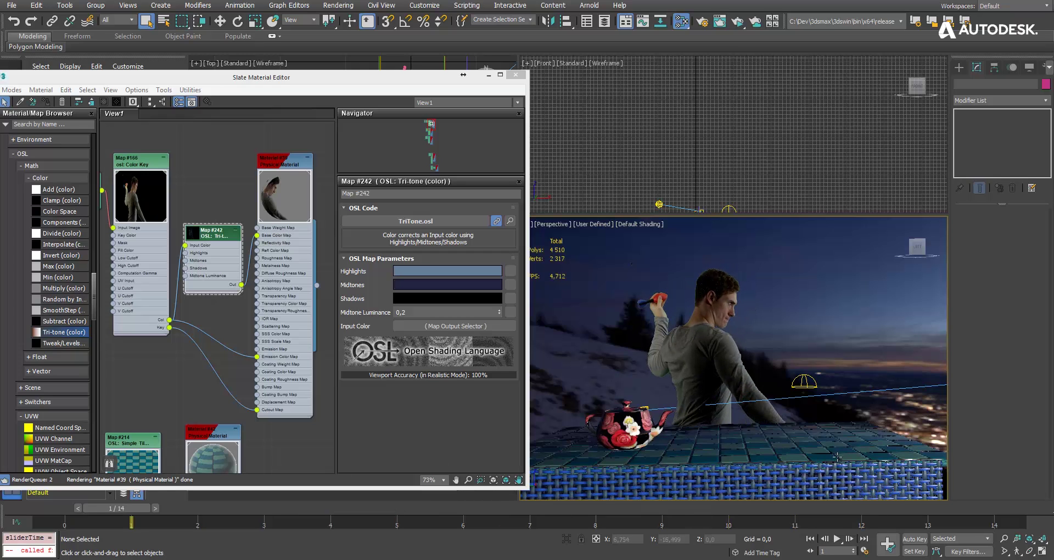
pyautogui.click(736, 22)
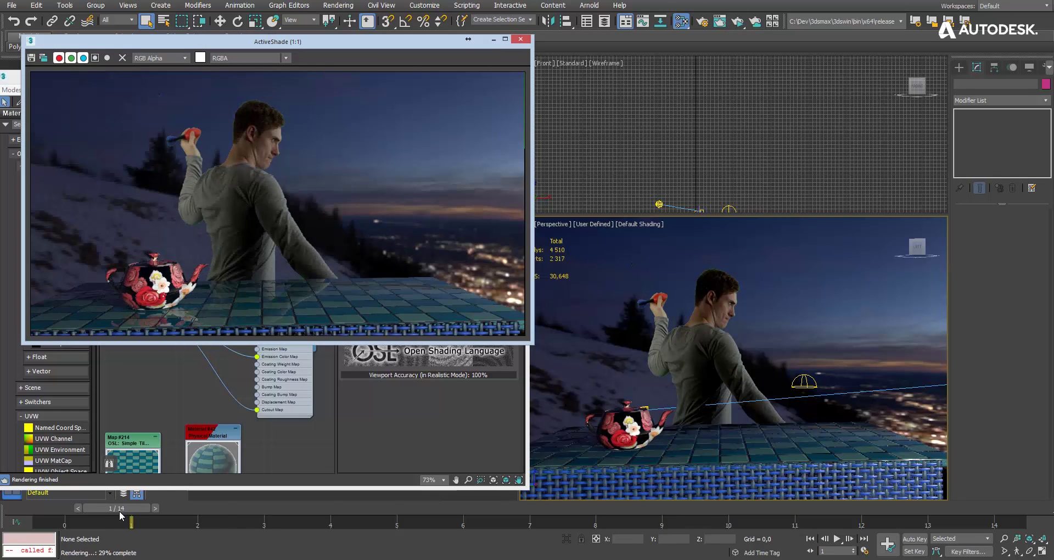
pyautogui.moveTo(119, 511); pyautogui.dragTo(805, 506)
pyautogui.click(838, 539)
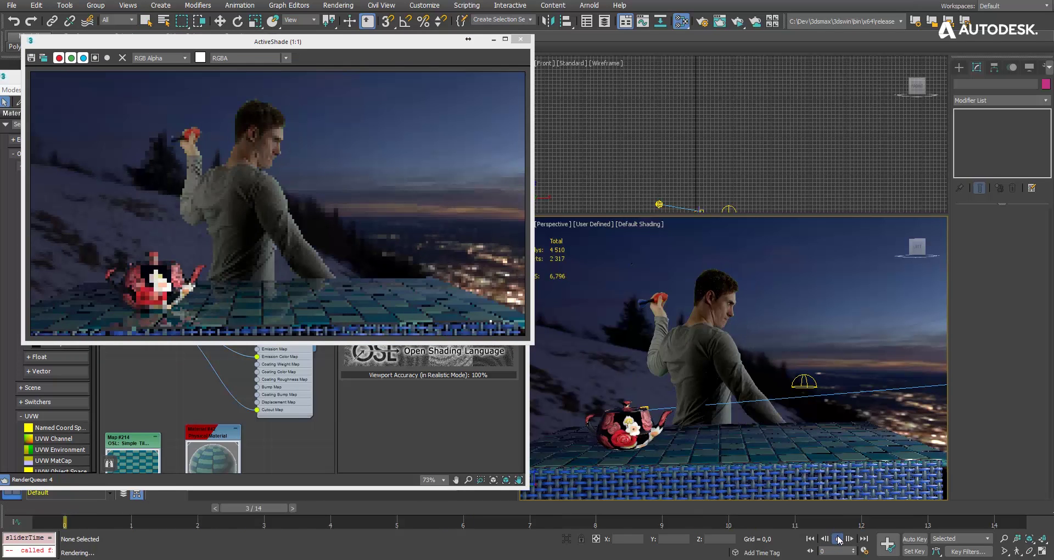
pyautogui.click(838, 537)
pyautogui.moveTo(559, 511); pyautogui.dragTo(602, 510)
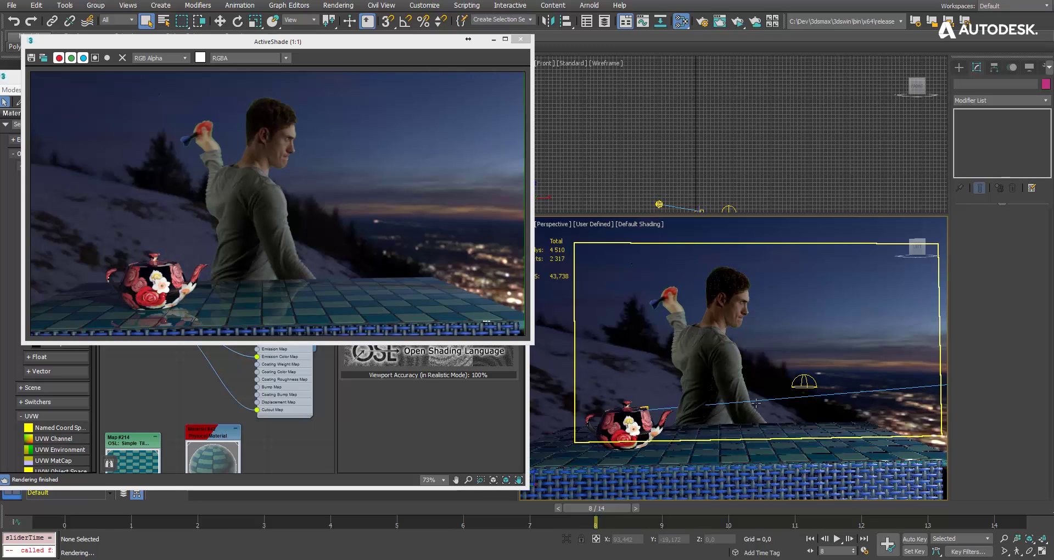
# Step: Get a close view of the tiled tabletop and open the parameters of its Simple Tiles map
pyautogui.keyDown('alt'); pyautogui.moveTo(756, 403); pyautogui.dragTo(749, 384, button='middle'); pyautogui.keyUp('alt')
pyautogui.scroll(5, 747, 392)
pyautogui.moveTo(742, 472); pyautogui.dragTo(739, 416, button='middle')
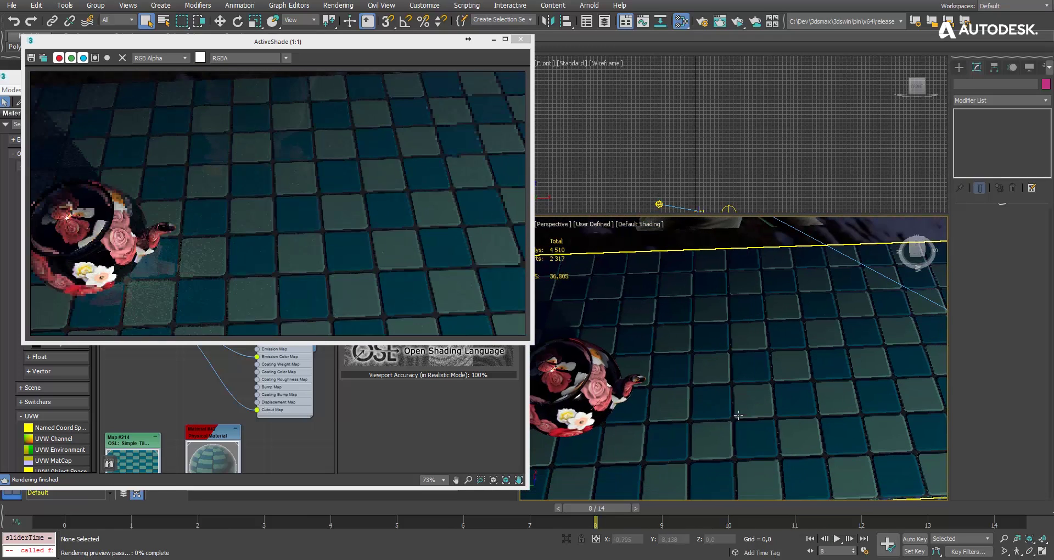
pyautogui.moveTo(172, 427); pyautogui.dragTo(224, 74, button='middle')
pyautogui.doubleClick(172, 165)
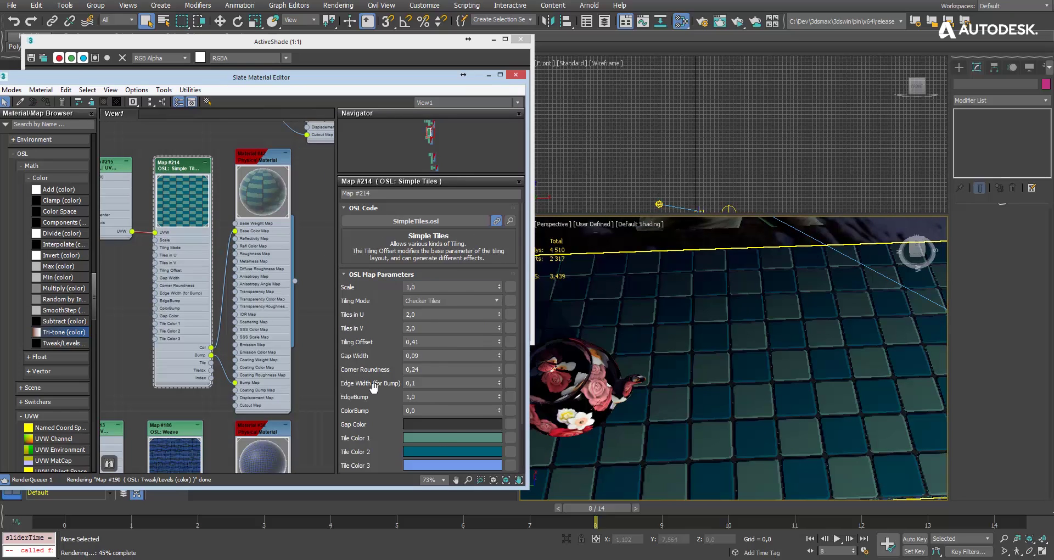
# Step: Try the Running/Stack Bond, English Bond and Fine Running/Stack Bond tiling modes, and set the Simple Tiles map's Tiling Mode to Twist Box
pyautogui.scroll(-2, 374, 388)
pyautogui.click(476, 254)
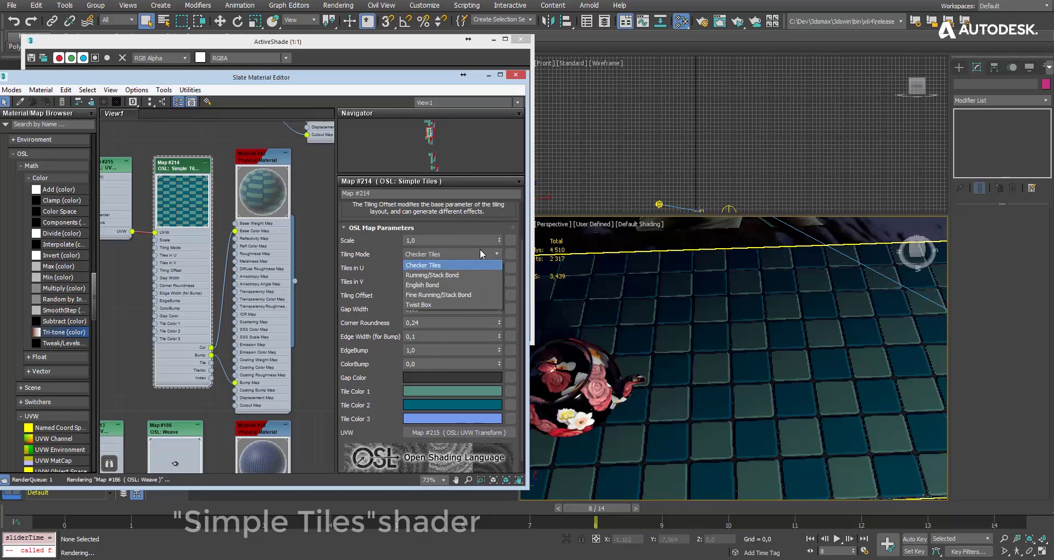
pyautogui.click(467, 265)
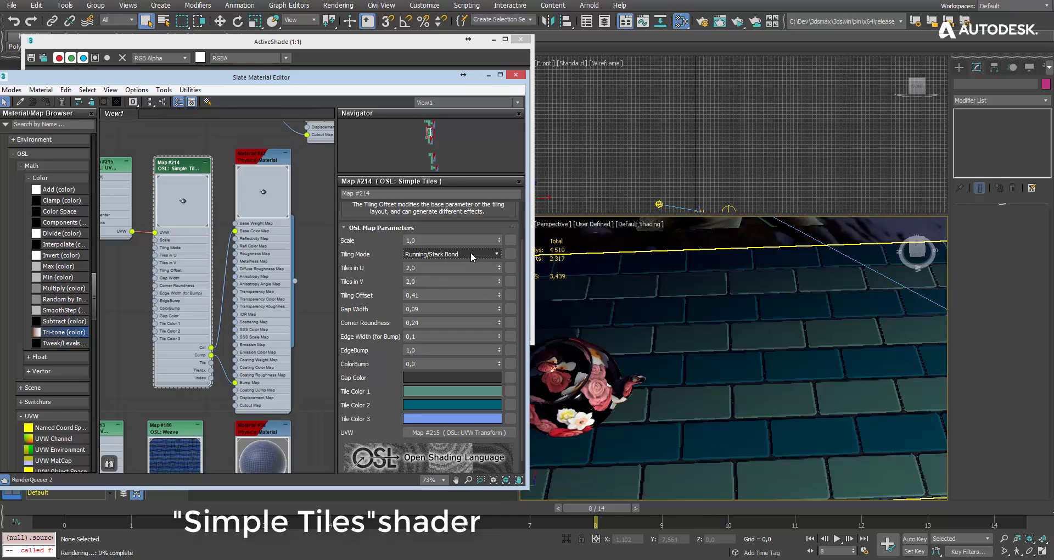
pyautogui.click(470, 252)
pyautogui.click(454, 281)
pyautogui.click(467, 253)
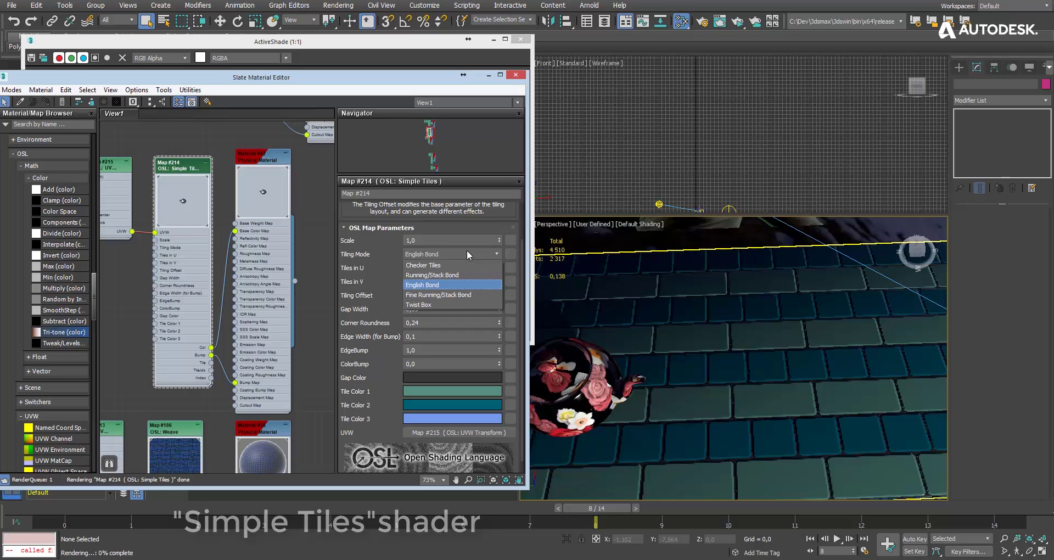
pyautogui.click(454, 301)
pyautogui.click(464, 254)
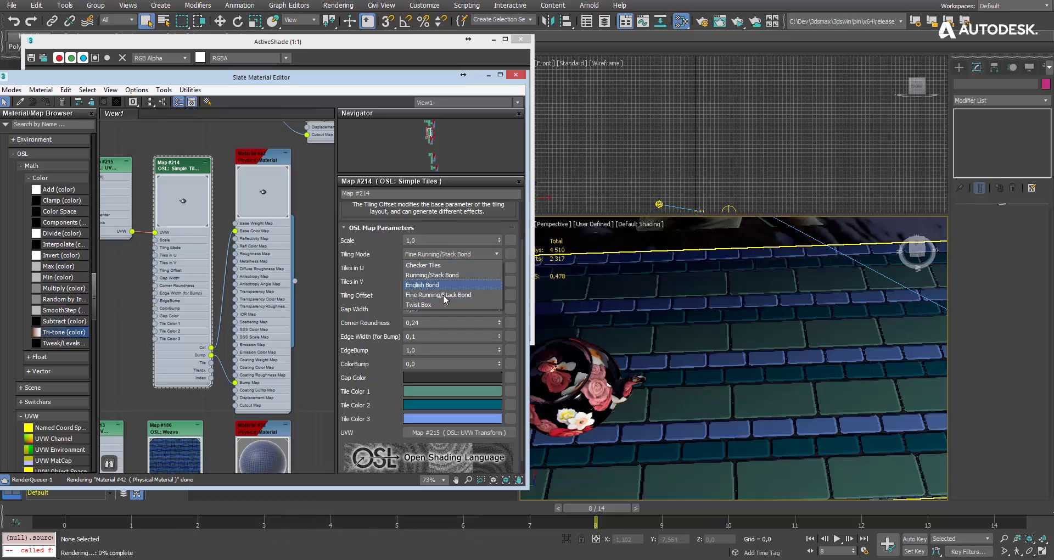
pyautogui.click(442, 305)
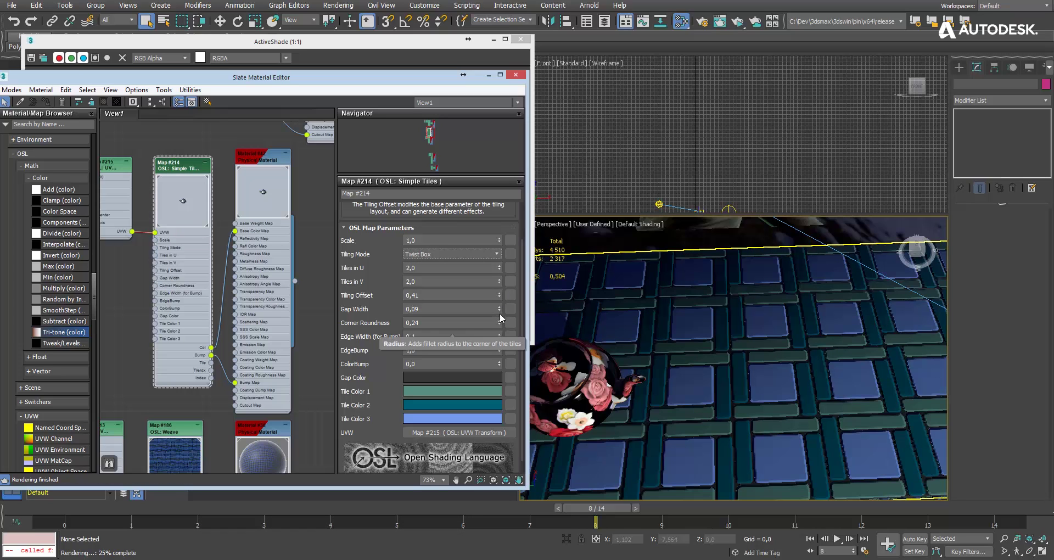
# Step: Set the Simple Tiles map's Tiling Offset to 0,43, Gap Width to 0,0, Corner Roundness to 0,35 and Edge Width (for Bump) to 0,08
pyautogui.moveTo(499, 295)
pyautogui.mouseDown()
pyautogui.moveTo(500, 283)
pyautogui.moveTo(498, 293)
pyautogui.mouseUp()
pyautogui.scroll(5, 694, 334)
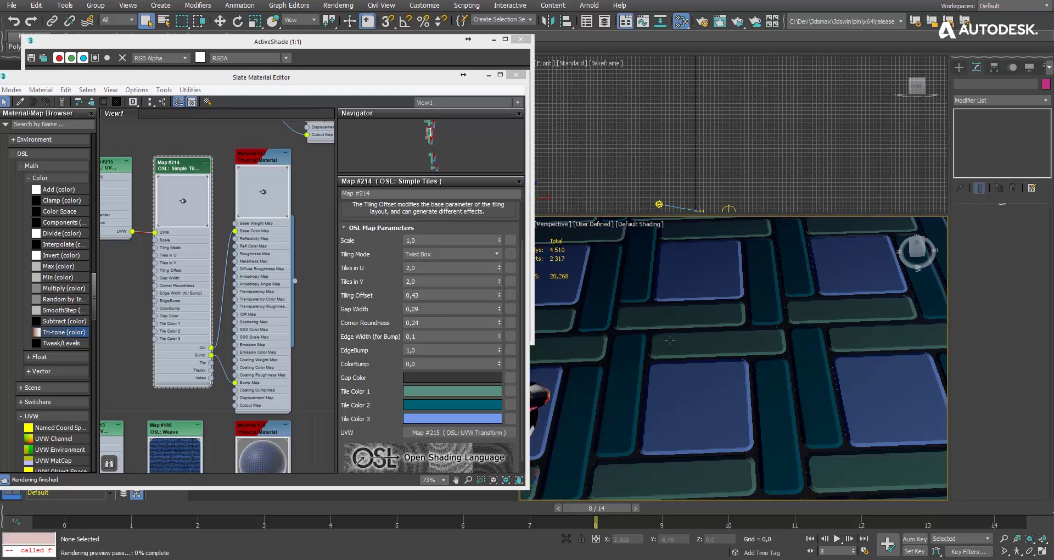
pyautogui.moveTo(499, 307); pyautogui.dragTo(497, 352)
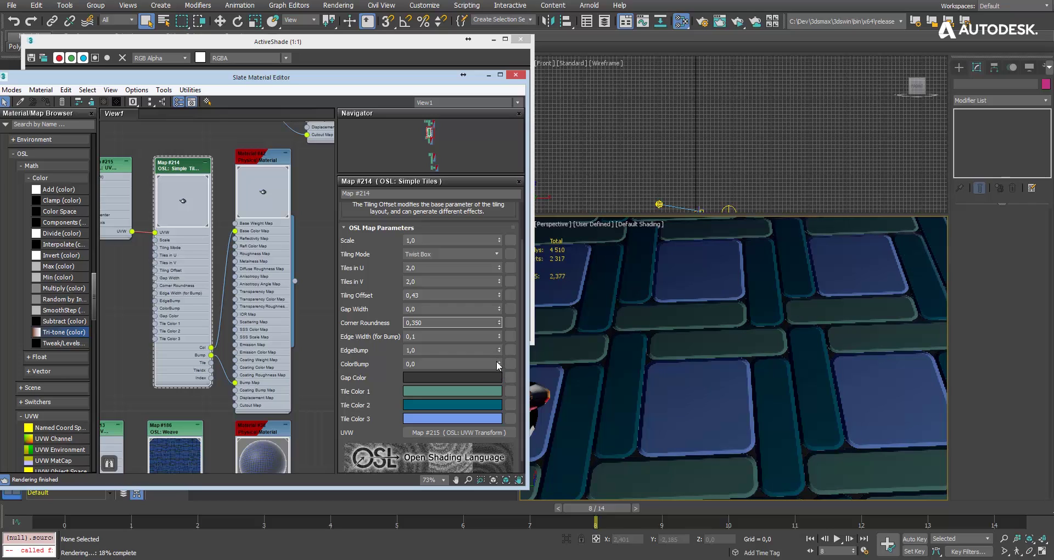
pyautogui.moveTo(500, 337); pyautogui.dragTo(500, 339)
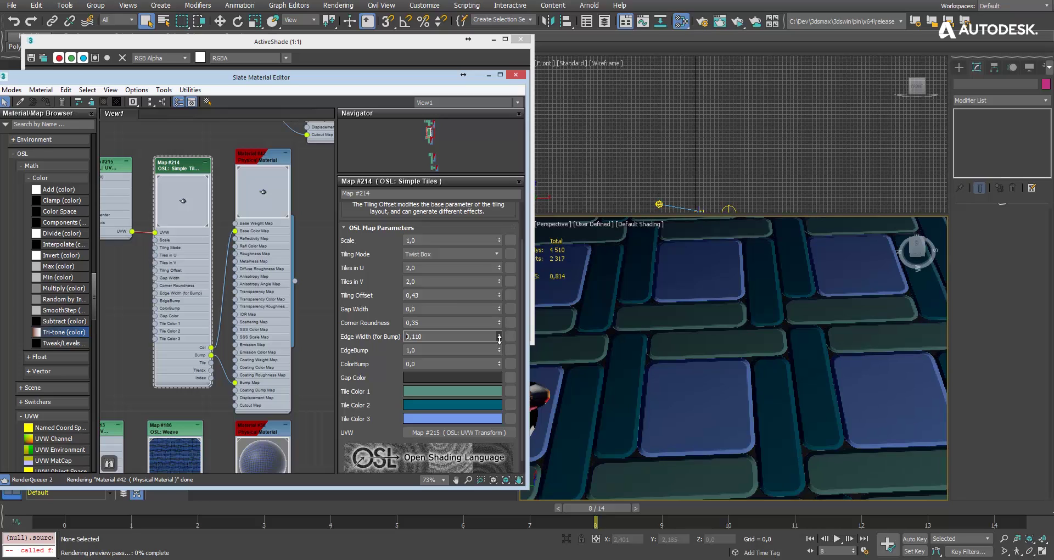
pyautogui.click(500, 339)
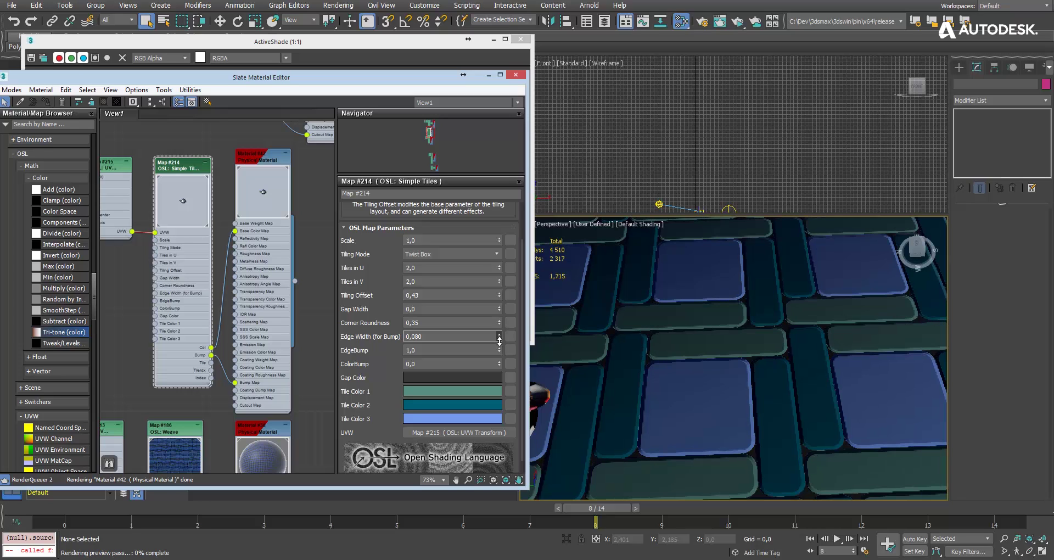
# Step: Show the ActiveShade render of the tiles and brighten Tile Color 2 to a Value of 0,619
pyautogui.moveTo(702, 357)
pyautogui.keyDown('alt'); pyautogui.mouseDown(button='middle')
pyautogui.moveTo(722, 368)
pyautogui.moveTo(718, 357)
pyautogui.mouseUp(button='middle'); pyautogui.keyUp('alt')
pyautogui.scroll(-3, 722, 364)
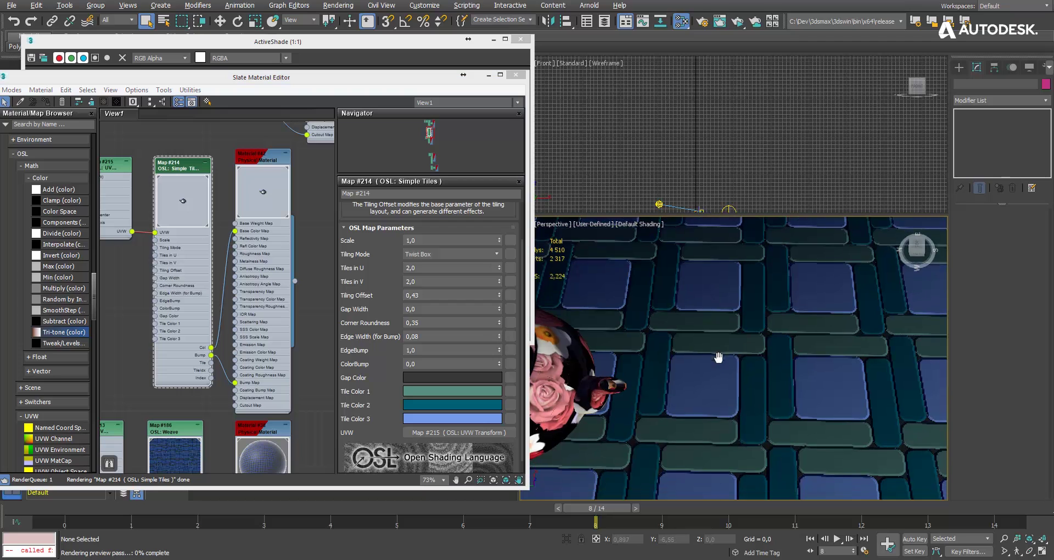
pyautogui.click(739, 24)
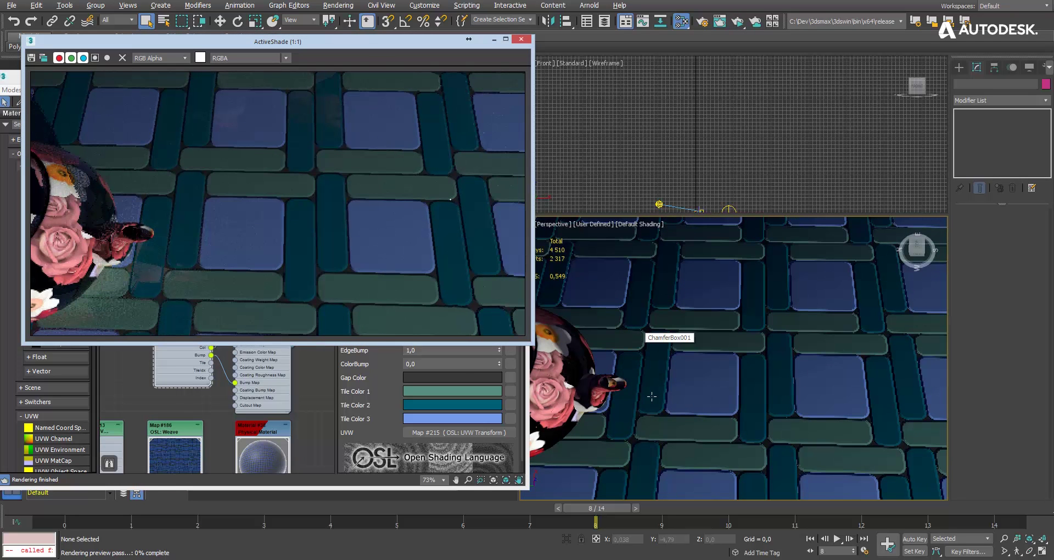
pyautogui.click(460, 406)
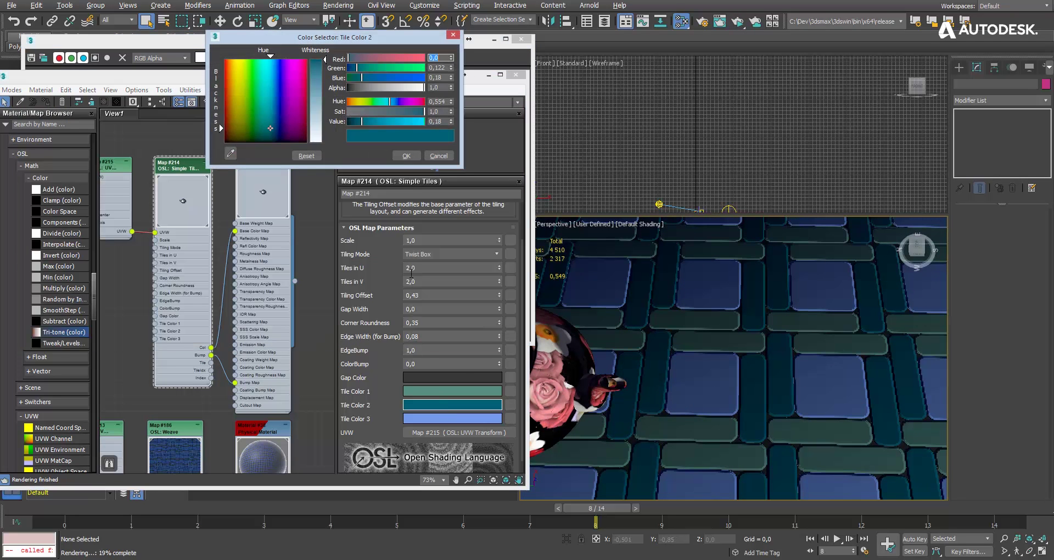
pyautogui.click(390, 121)
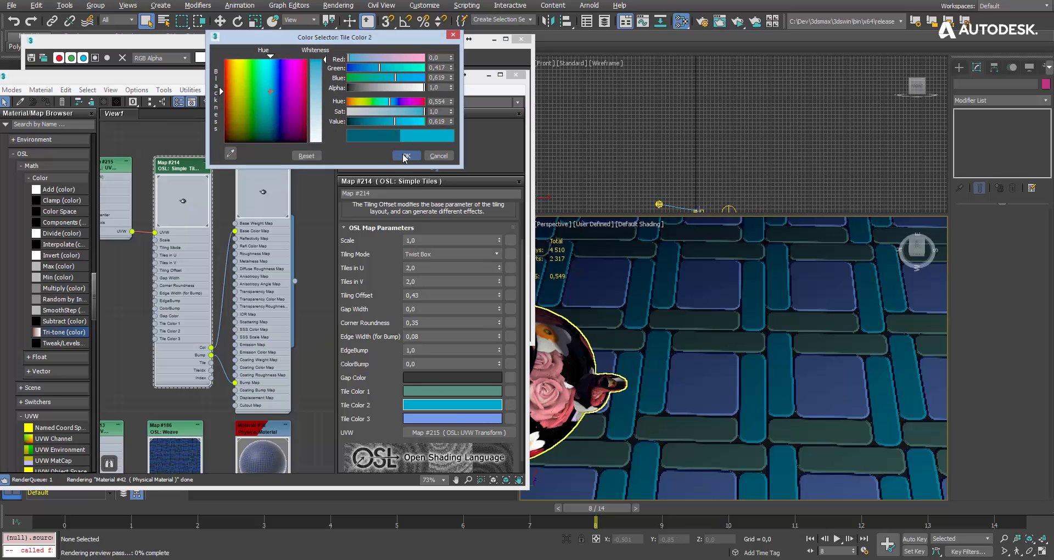
pyautogui.click(405, 155)
# Step: Reduce Tile Color 2's saturation to 0,871 with the ActiveShade window moved clear of the material editor, and close that window
pyautogui.click(207, 43)
pyautogui.moveTo(243, 44); pyautogui.dragTo(650, 18)
pyautogui.click(453, 403)
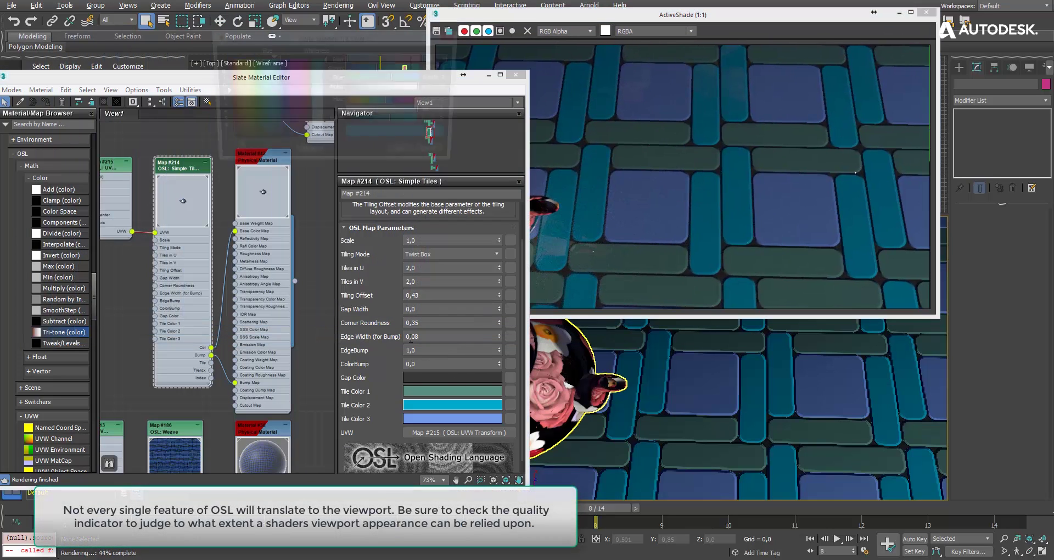
pyautogui.moveTo(399, 110); pyautogui.dragTo(417, 115)
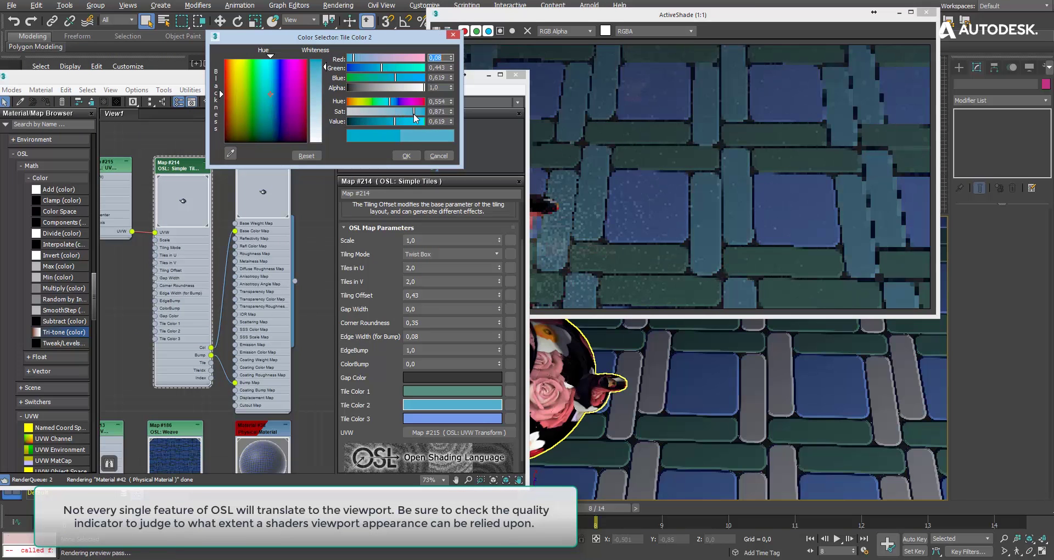
pyautogui.click(407, 155)
pyautogui.click(924, 13)
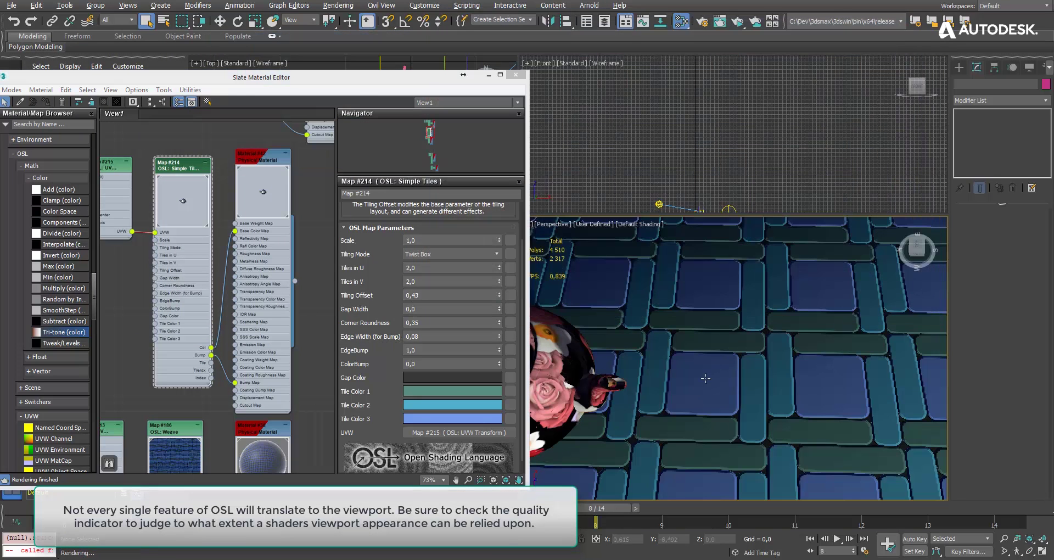
# Step: Open the Weave map's parameters and adjust its Width to 0,56 with an ActiveShade render running
pyautogui.moveTo(222, 419); pyautogui.dragTo(250, 184, button='middle')
pyautogui.moveTo(808, 327); pyautogui.dragTo(755, 302, button='middle')
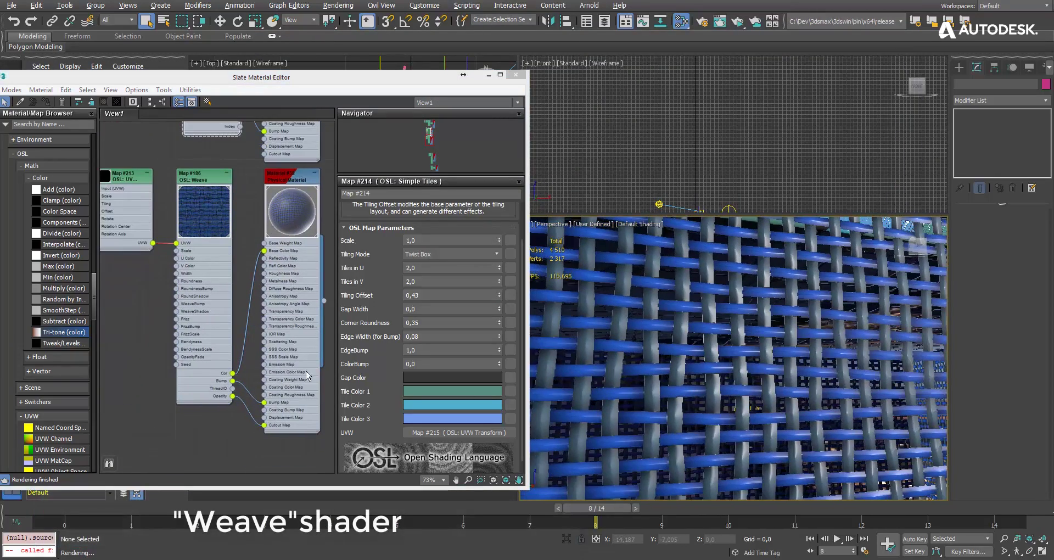
pyautogui.doubleClick(194, 182)
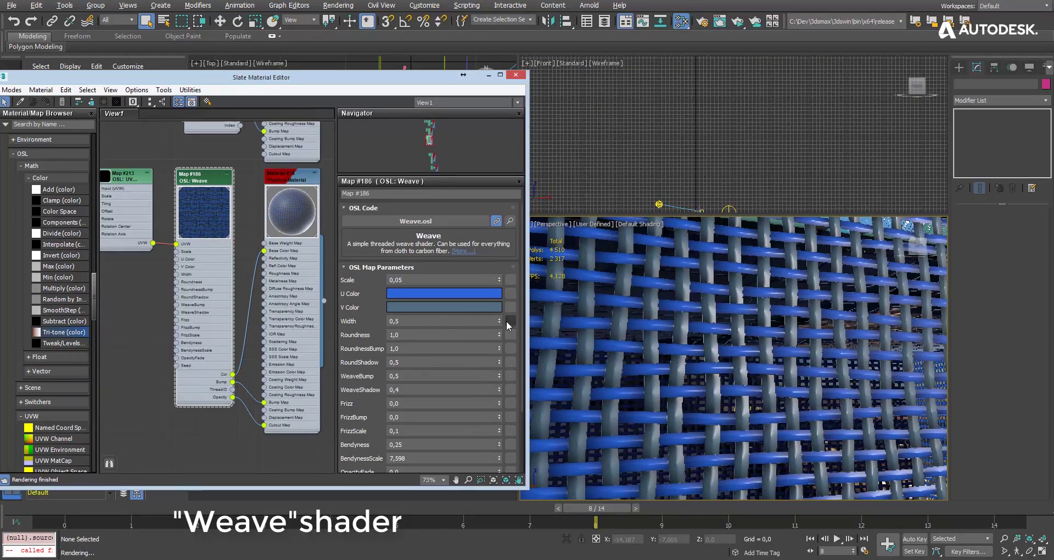
pyautogui.moveTo(499, 322); pyautogui.dragTo(499, 338)
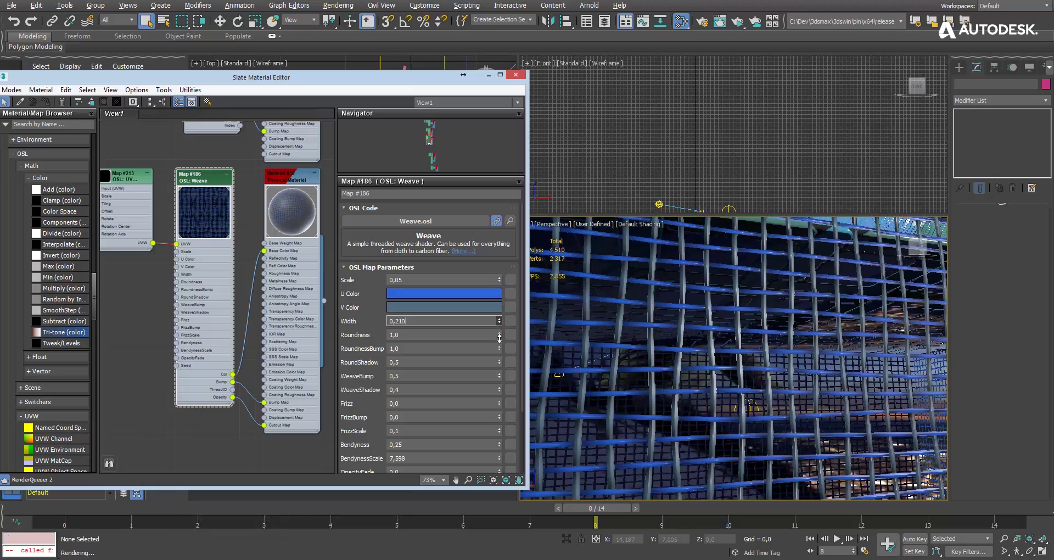
pyautogui.click(738, 22)
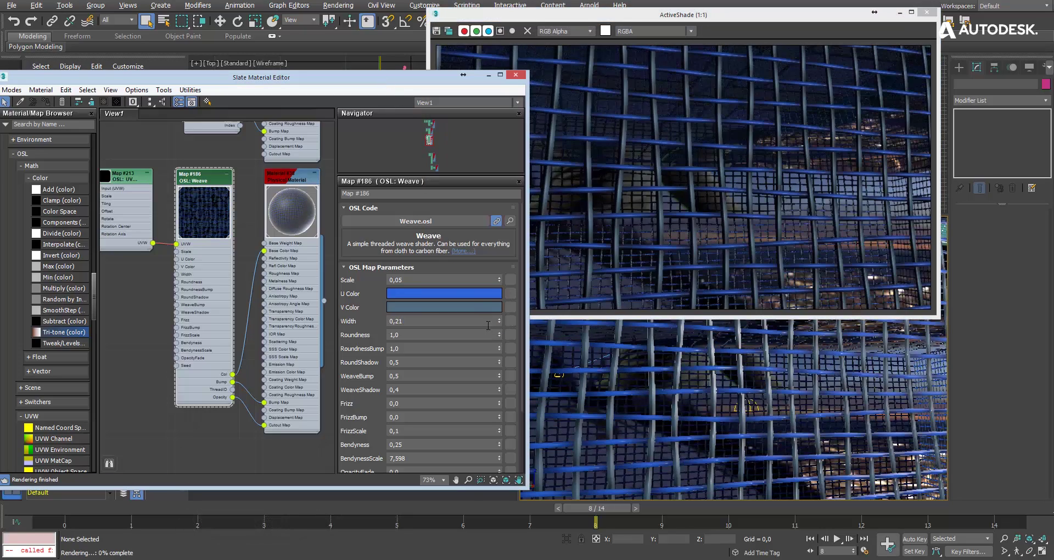
pyautogui.moveTo(499, 323)
pyautogui.mouseDown()
pyautogui.moveTo(499, 299)
pyautogui.moveTo(499, 374)
pyautogui.moveTo(499, 315)
pyautogui.mouseUp()
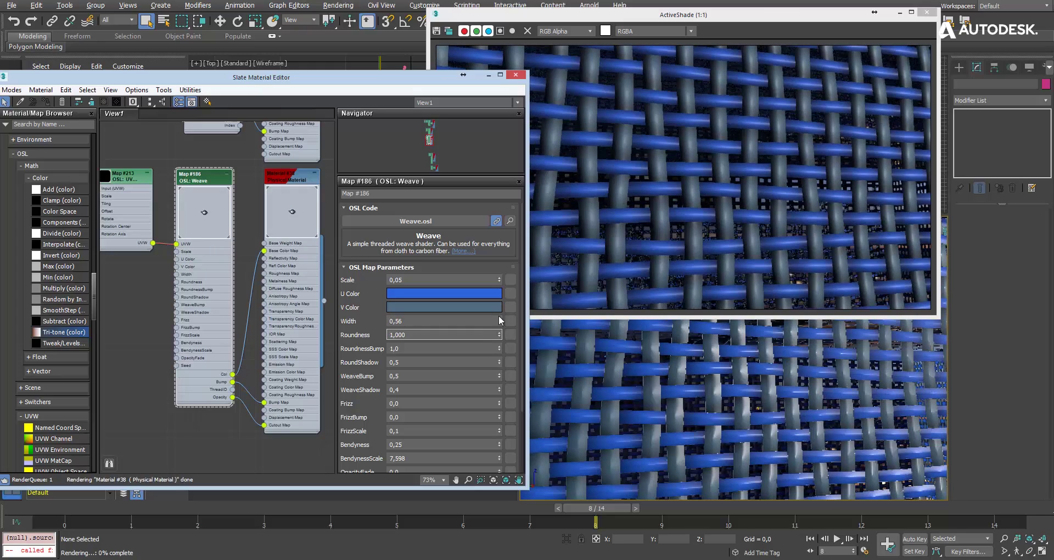
# Step: Set the Weave map's Bendyness to 0,0 and its RoundnessBump to 0,39
pyautogui.scroll(-3, 356, 377)
pyautogui.moveTo(500, 363)
pyautogui.mouseDown()
pyautogui.moveTo(501, 353)
pyautogui.moveTo(499, 382)
pyautogui.mouseUp()
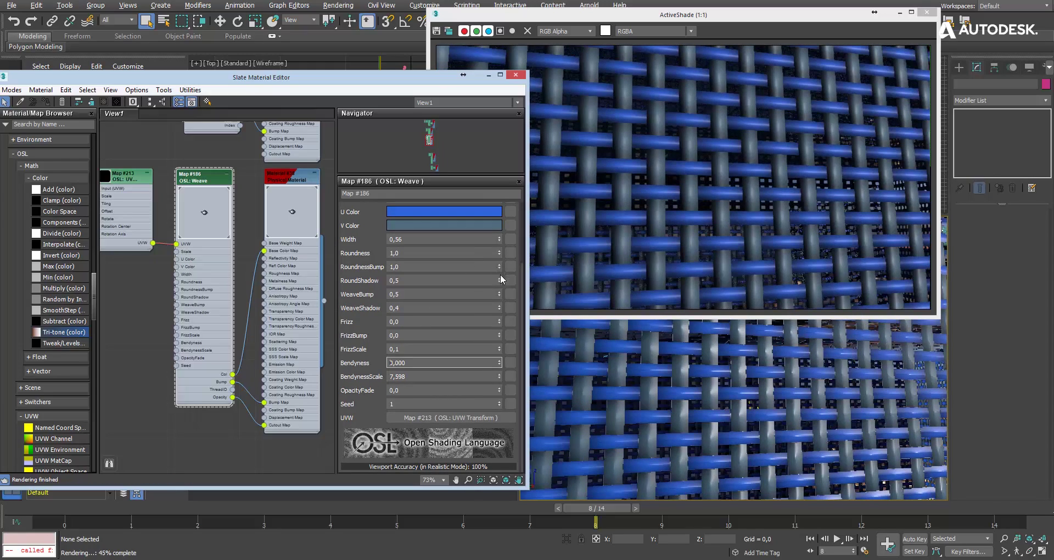
pyautogui.moveTo(500, 269); pyautogui.dragTo(497, 298)
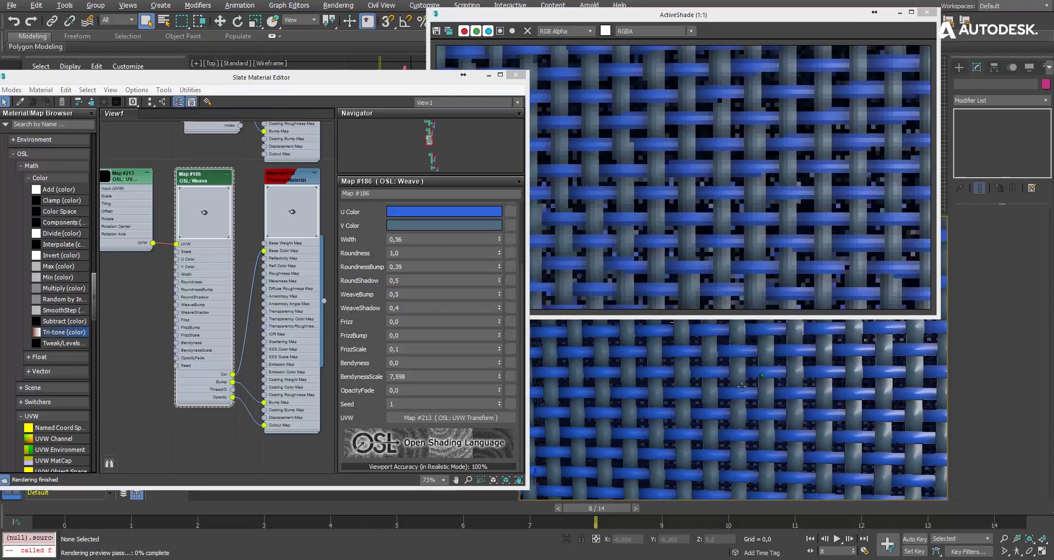
# Step: Change the Weave map's V Color to yellow and its U Color to a pale olive grey, and inspect the woven surface
pyautogui.click(431, 223)
pyautogui.moveTo(263, 111); pyautogui.dragTo(239, 104)
pyautogui.click(366, 111)
pyautogui.moveTo(379, 122); pyautogui.dragTo(377, 122)
pyautogui.click(406, 156)
pyautogui.scroll(-5, 666, 343)
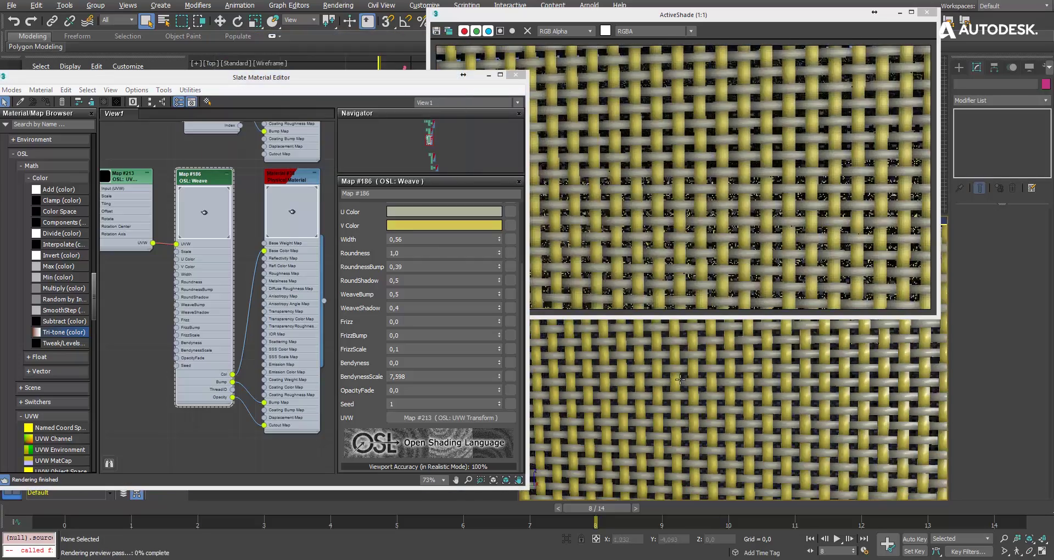
pyautogui.keyDown('alt'); pyautogui.moveTo(666, 343); pyautogui.dragTo(729, 342, button='middle'); pyautogui.keyUp('alt')
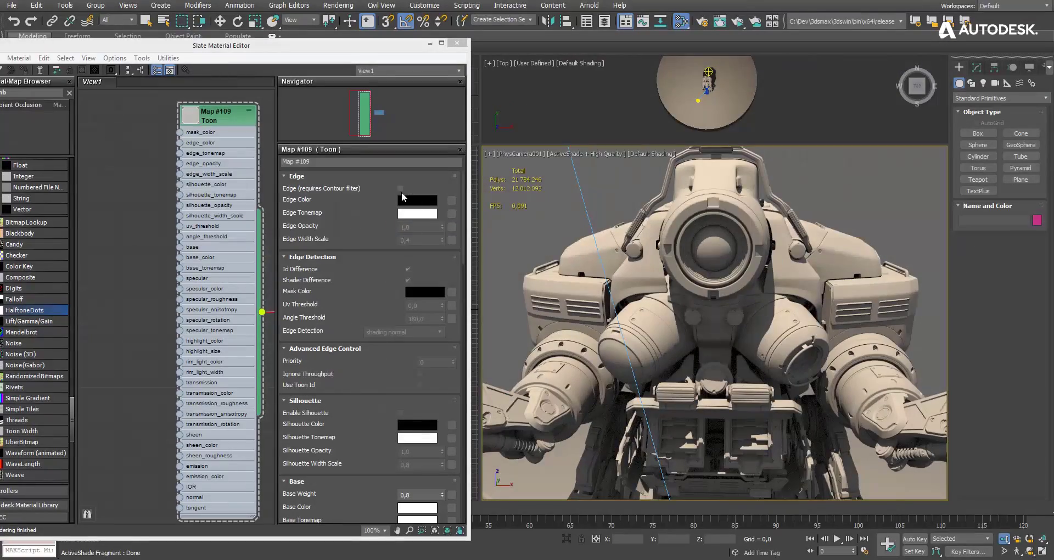
# Step: Enable the Edge option (requires Contour filter) on the robot's Toon map
pyautogui.click(400, 189)
pyautogui.click(513, 345)
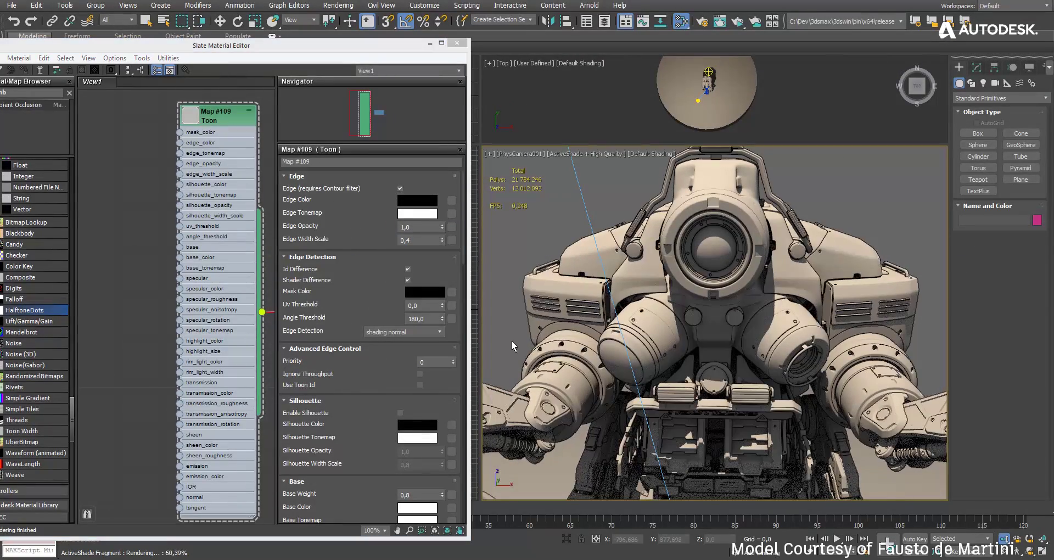
# Step: Add a Halftone Dots map, connect it to the Toon map's base_tonemap input, and open its parameters
pyautogui.moveTo(94, 410); pyautogui.dragTo(125, 384, button='middle')
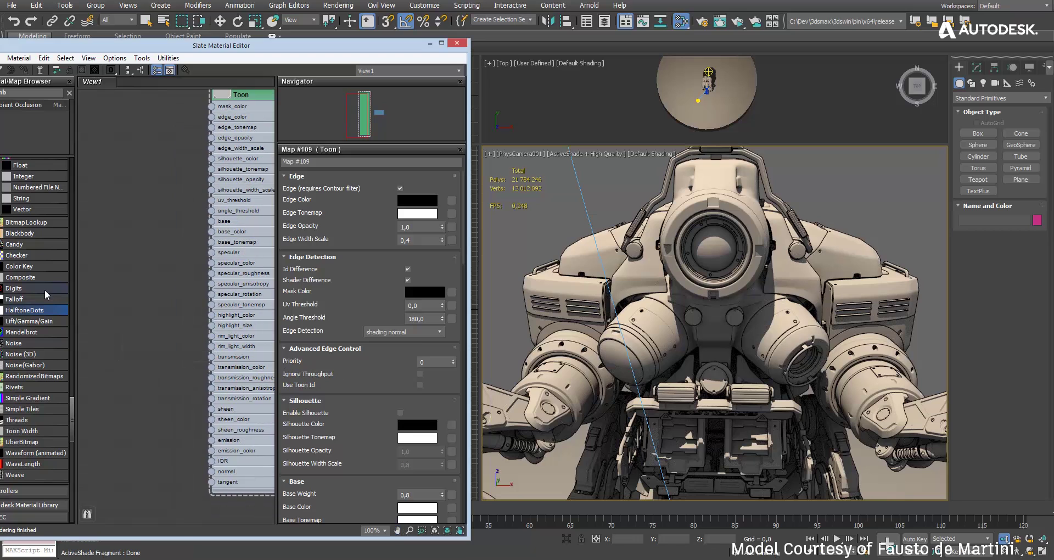
pyautogui.click(147, 154)
pyautogui.moveTo(179, 246); pyautogui.dragTo(210, 242)
pyautogui.doubleClick(142, 146)
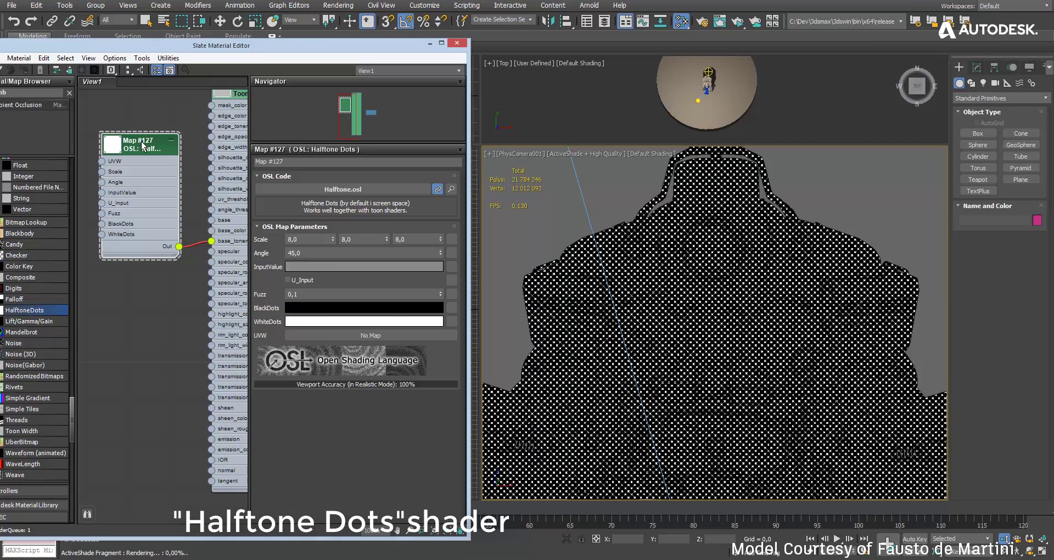
# Step: Vary the Halftone Dots map's InputValue grey, enable U_Input, and settle the InputValue at 0,302
pyautogui.click(385, 267)
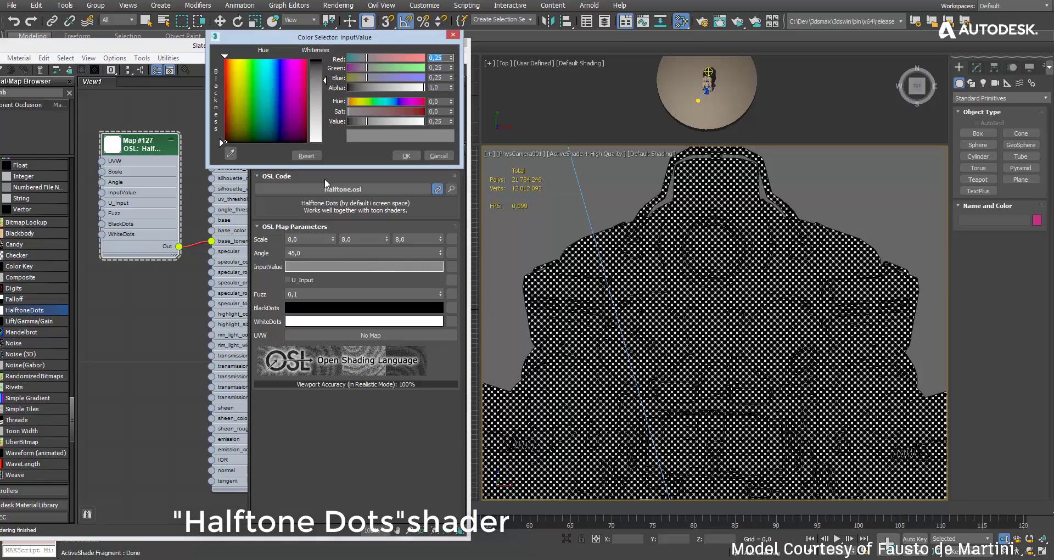
pyautogui.click(399, 122)
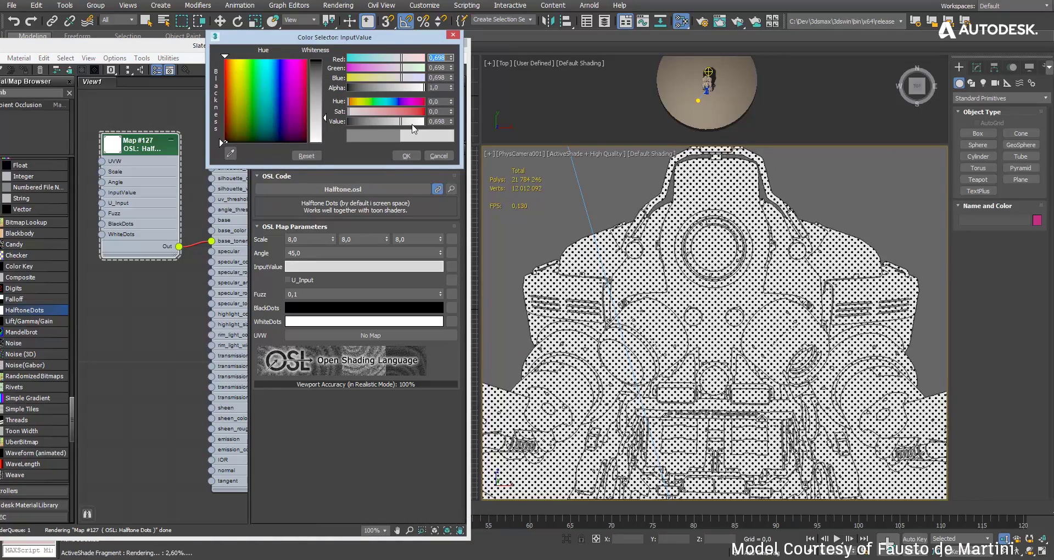
pyautogui.click(412, 122)
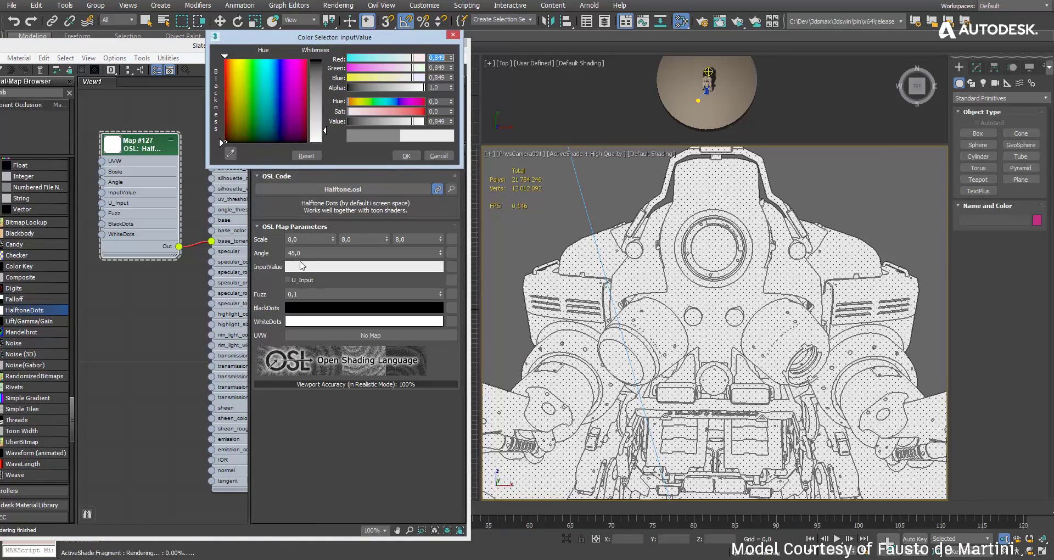
pyautogui.click(287, 279)
pyautogui.click(371, 121)
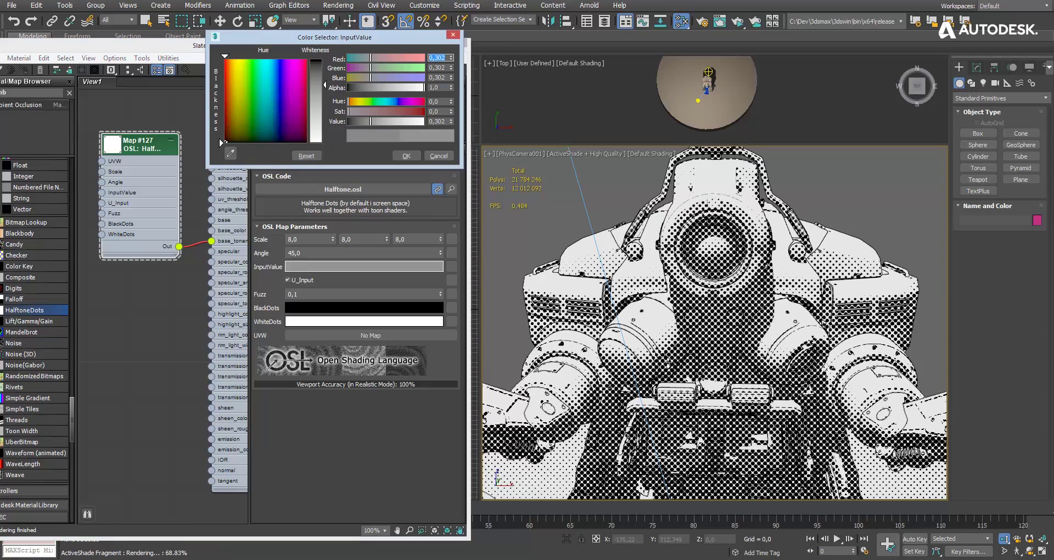
# Step: Move the scene light beyond the ground disc's right edge in the Top view and orbit the camera around the robot
pyautogui.click(698, 101)
pyautogui.press('w')
pyautogui.moveTo(698, 101); pyautogui.dragTo(760, 101)
pyautogui.click(859, 208)
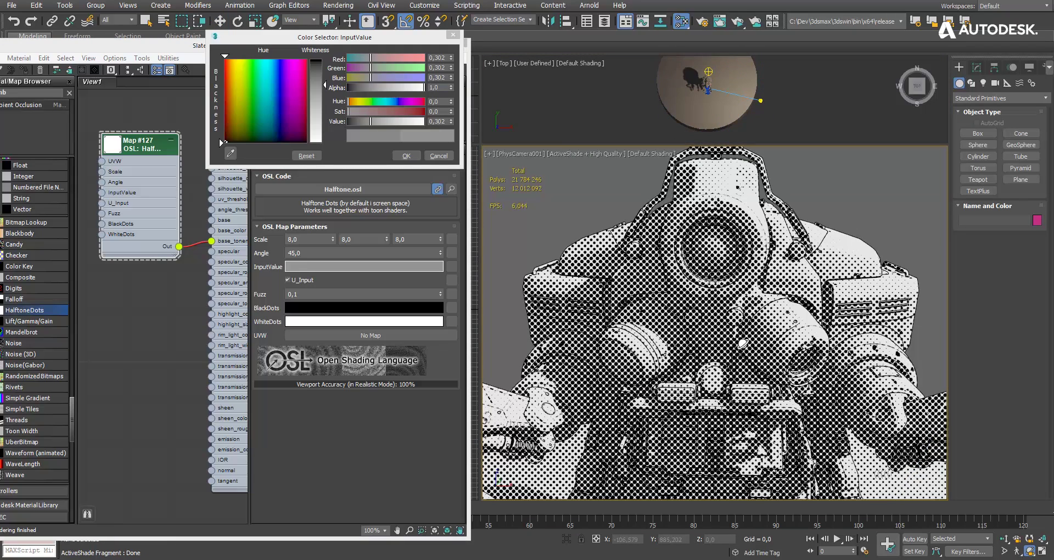
pyautogui.moveTo(733, 345); pyautogui.dragTo(787, 342)
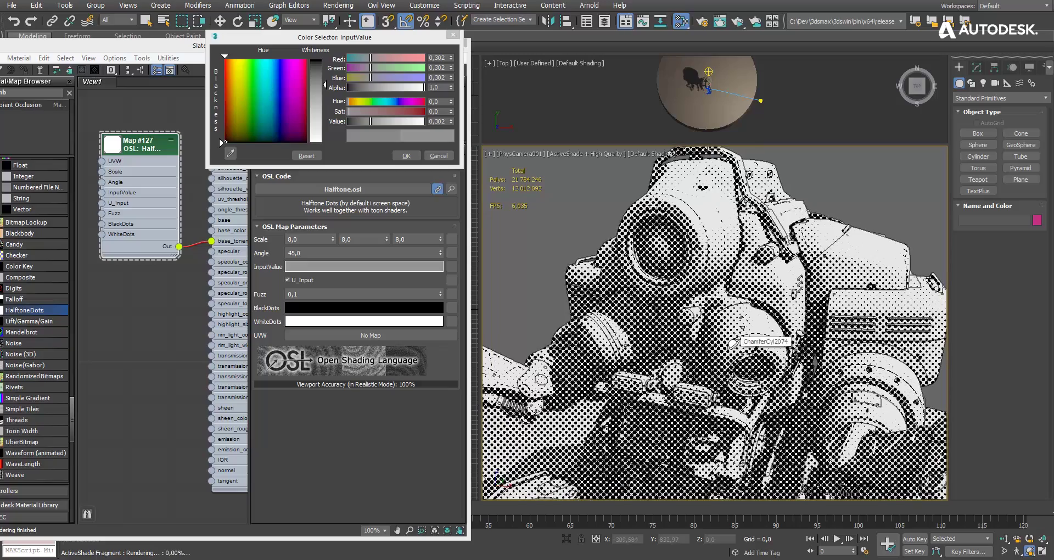
# Step: Set the Halftone Dots map's Scale to 5,0, 0,0 and 8,0 to turn the dots into lines
pyautogui.click(408, 156)
pyautogui.write('0')
pyautogui.press('Return')
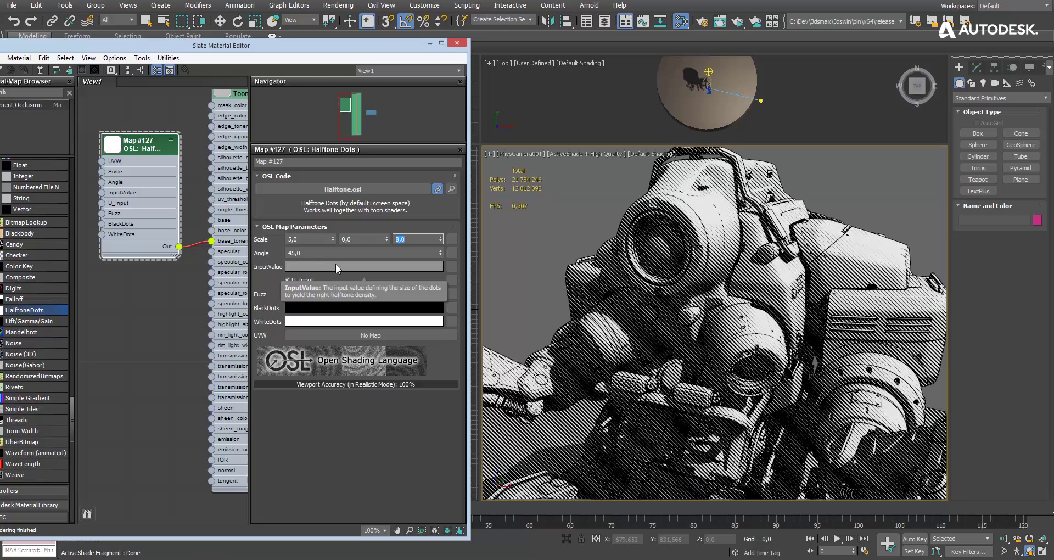
# Step: Raise the Halftone Dots map's InputValue to 0,453 and reframe the camera to show more of the robot
pyautogui.click(336, 267)
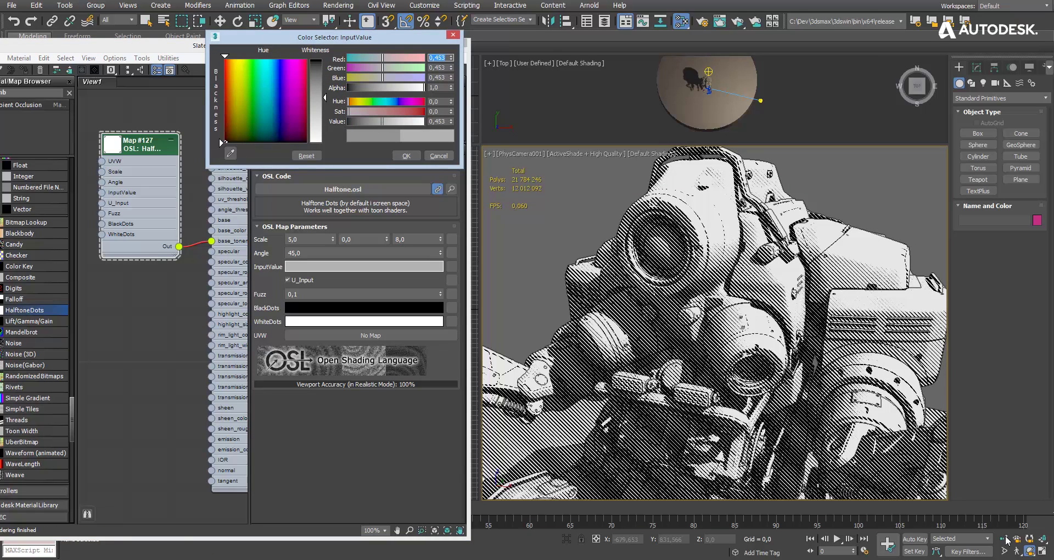
pyautogui.click(1003, 540)
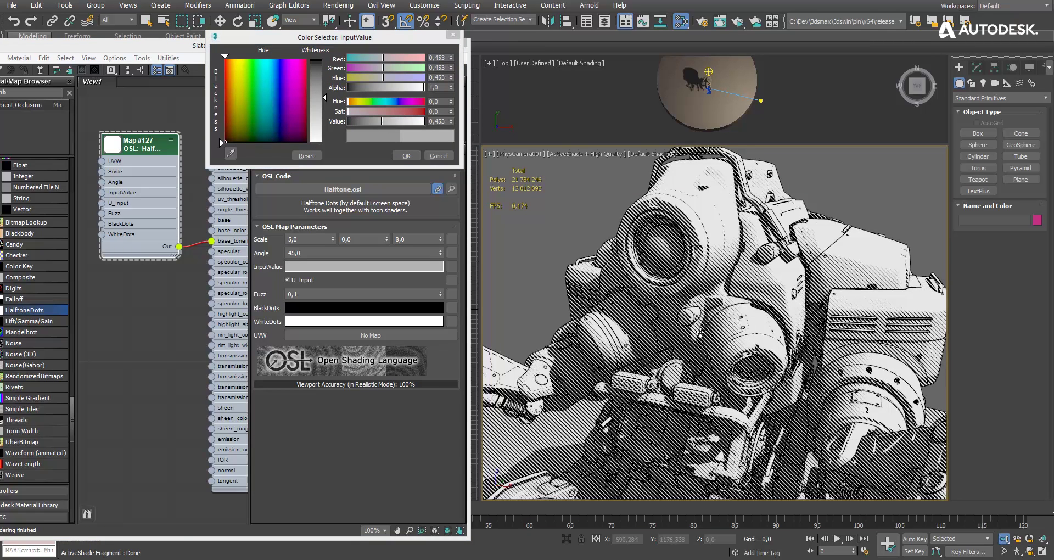
pyautogui.moveTo(701, 337); pyautogui.dragTo(700, 379)
pyautogui.moveTo(702, 292); pyautogui.dragTo(702, 235, button='middle')
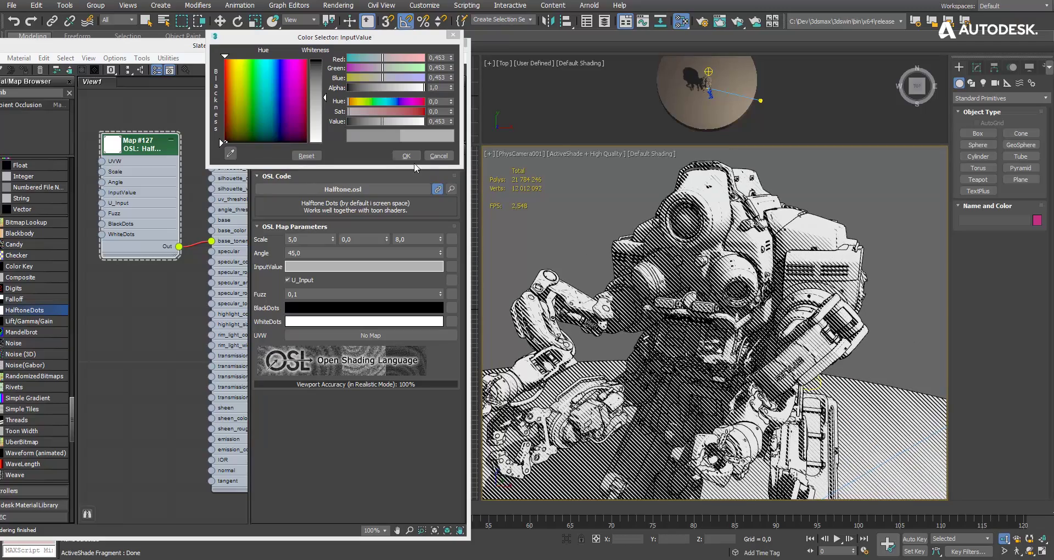
pyautogui.click(407, 156)
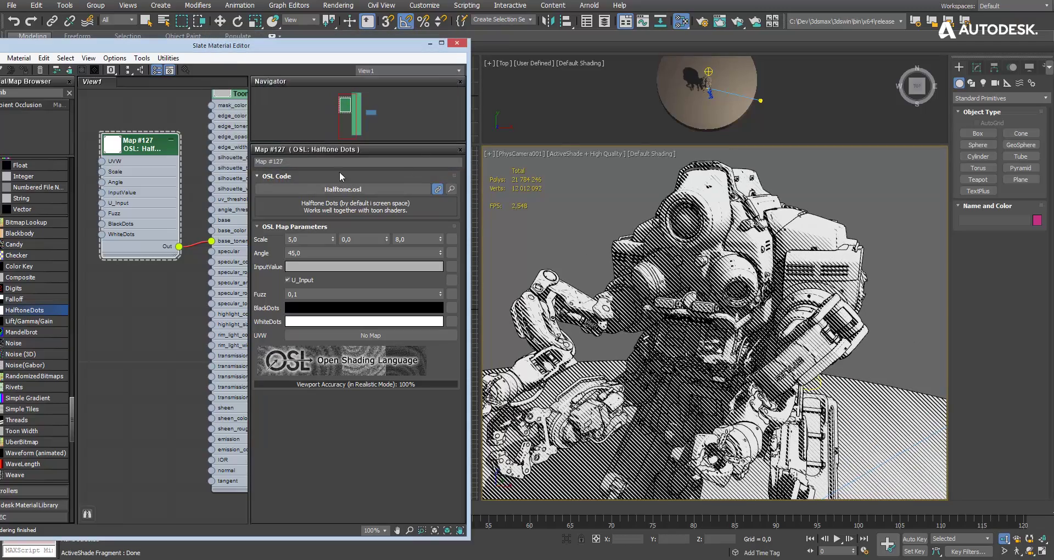
# Step: Add a Simple Gradient map to the Toon map's base_tonemap input and raise its Hardness to 0,999
pyautogui.moveTo(137, 308); pyautogui.dragTo(138, 309)
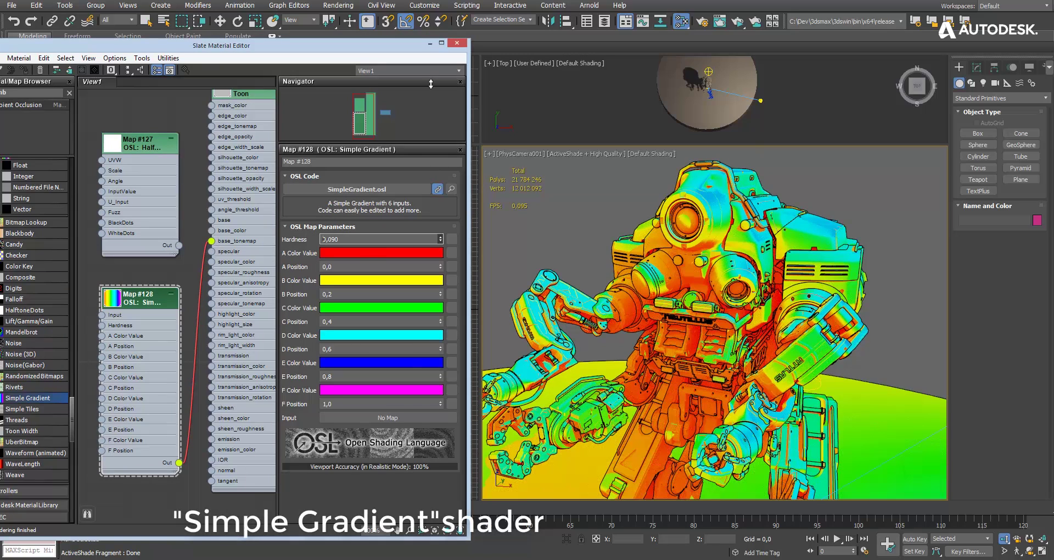
pyautogui.moveTo(431, 84); pyautogui.dragTo(675, 249)
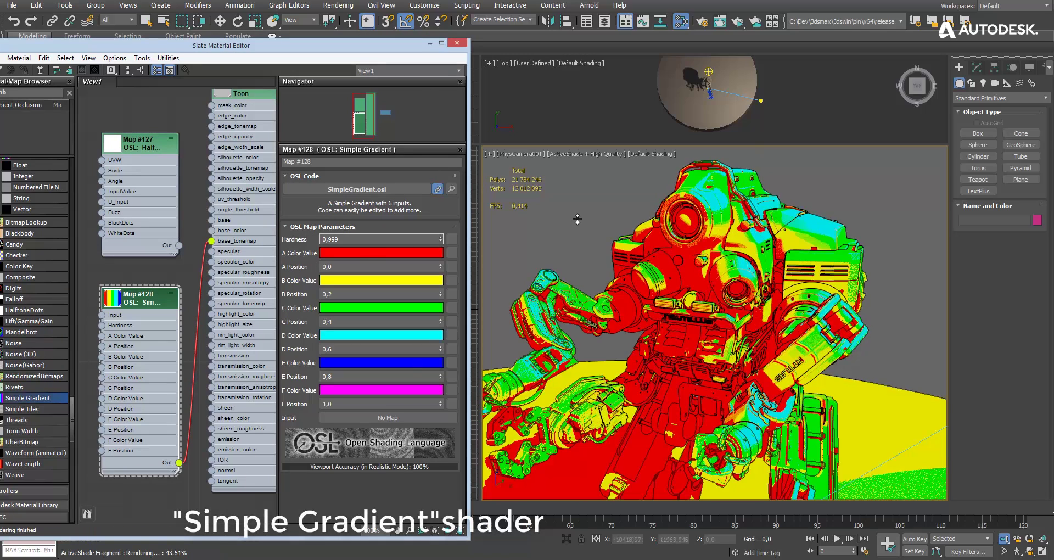
pyautogui.click(1030, 550)
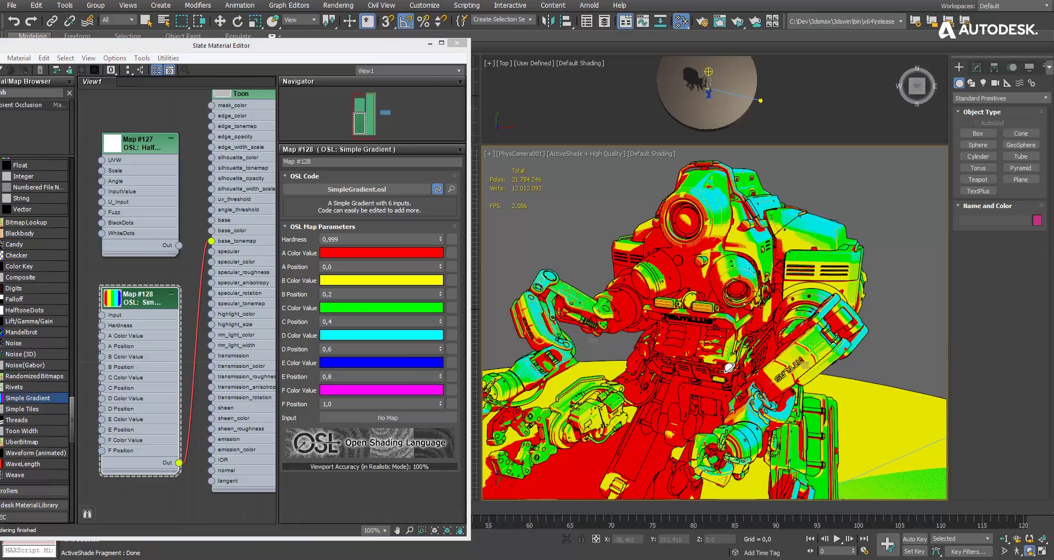
# Step: Change the Simple Gradient's A color to a dark reddish brown and its B color to olive
pyautogui.click(357, 252)
pyautogui.click(354, 122)
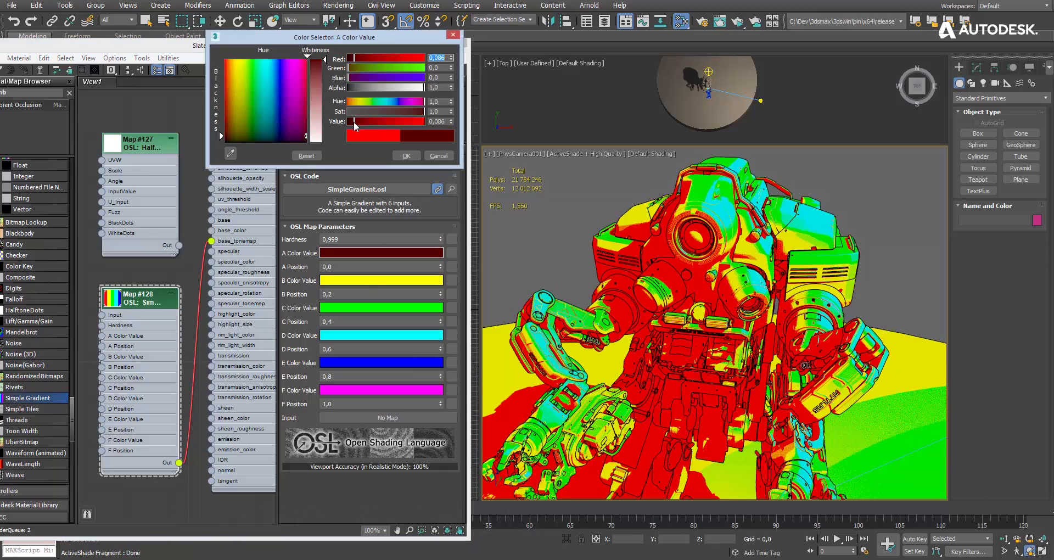
pyautogui.click(389, 112)
pyautogui.click(362, 280)
pyautogui.click(363, 121)
pyautogui.click(404, 112)
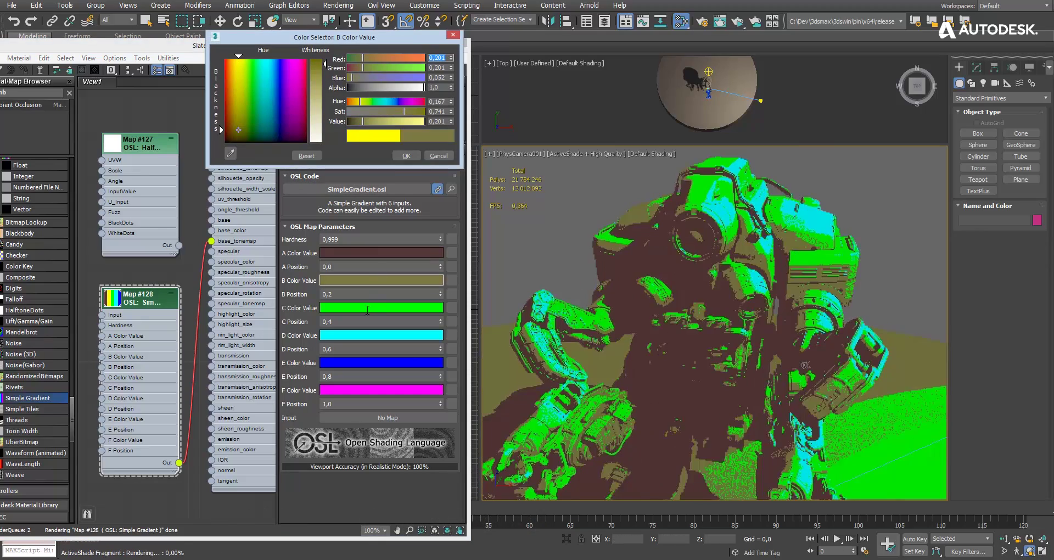
# Step: Change the Simple Gradient's C color to grey, D color to light grey, and E and F colors to white
pyautogui.click(374, 308)
pyautogui.moveTo(378, 118); pyautogui.dragTo(346, 112)
pyautogui.click(381, 335)
pyautogui.click(409, 121)
pyautogui.click(361, 363)
pyautogui.click(381, 389)
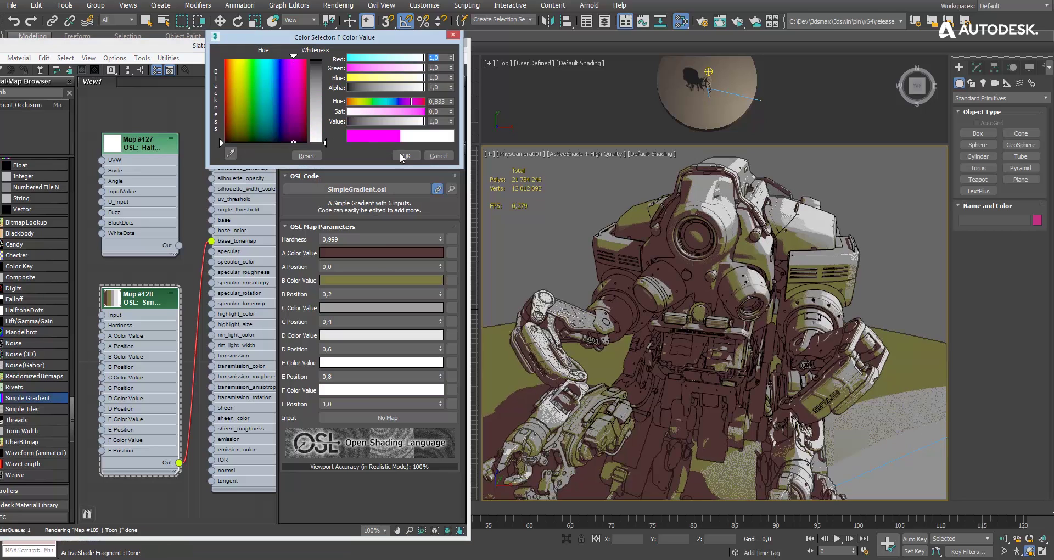
pyautogui.click(404, 155)
# Step: Move the photometric light to the ground disc's lower edge in the Top view, at about X 1044, Y -1614
pyautogui.click(219, 21)
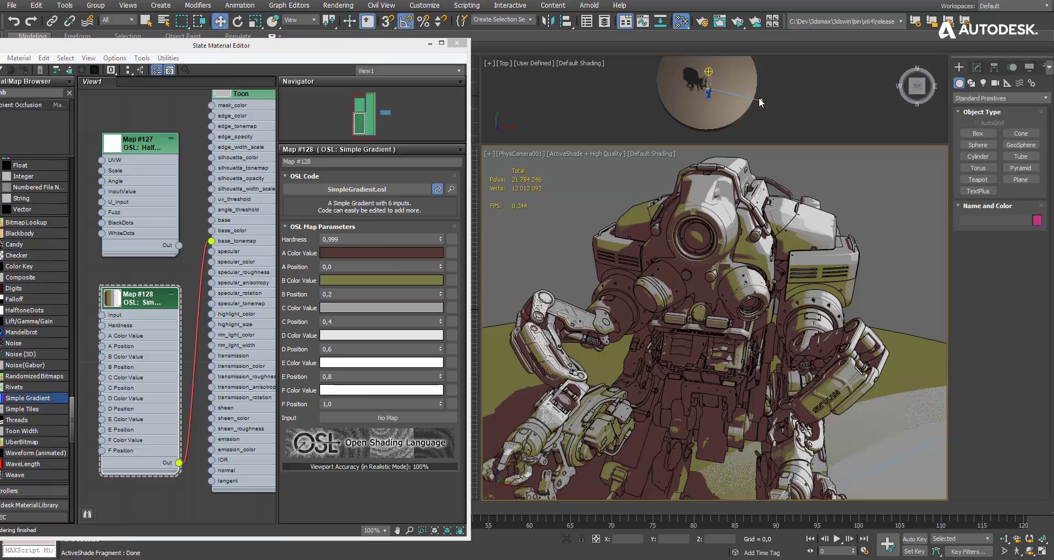
pyautogui.click(760, 100)
pyautogui.moveTo(778, 85); pyautogui.dragTo(752, 107)
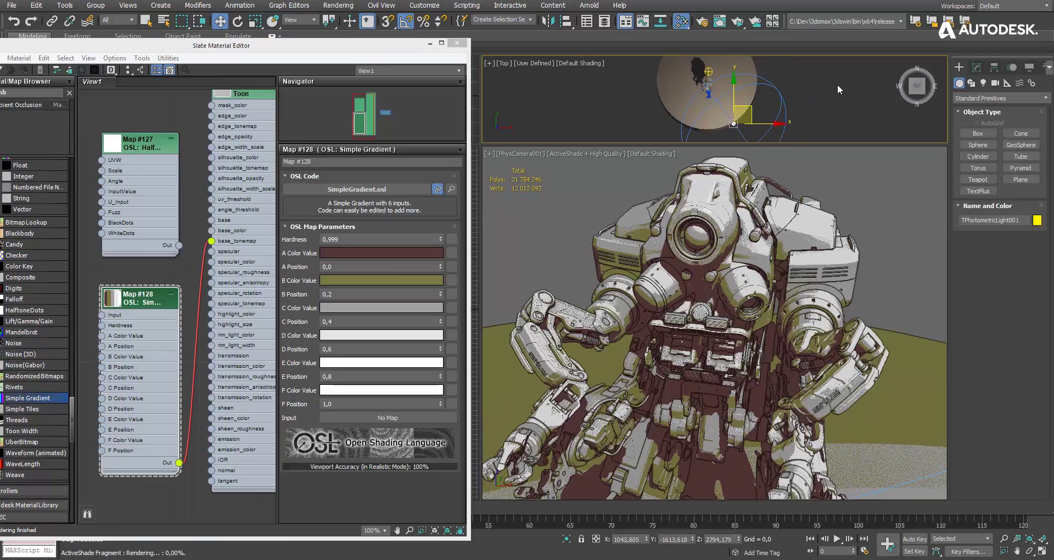
pyautogui.click(357, 253)
pyautogui.moveTo(355, 125); pyautogui.dragTo(349, 131)
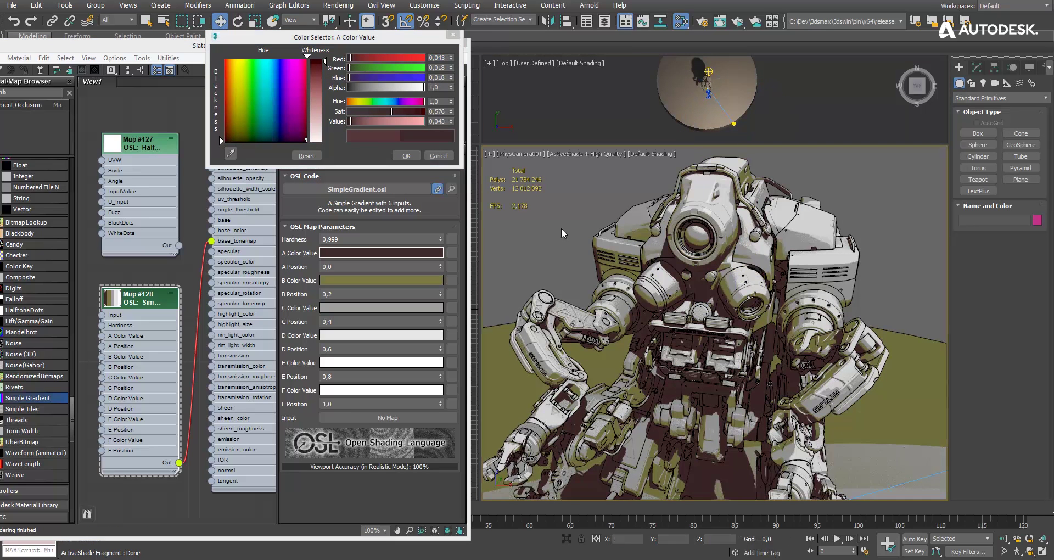
pyautogui.click(439, 156)
# Step: Move the Halftone Dots node in front of the Simple Gradient node's inputs
pyautogui.moveTo(188, 234); pyautogui.dragTo(232, 184, button='middle')
pyautogui.moveTo(208, 97); pyautogui.dragTo(118, 226)
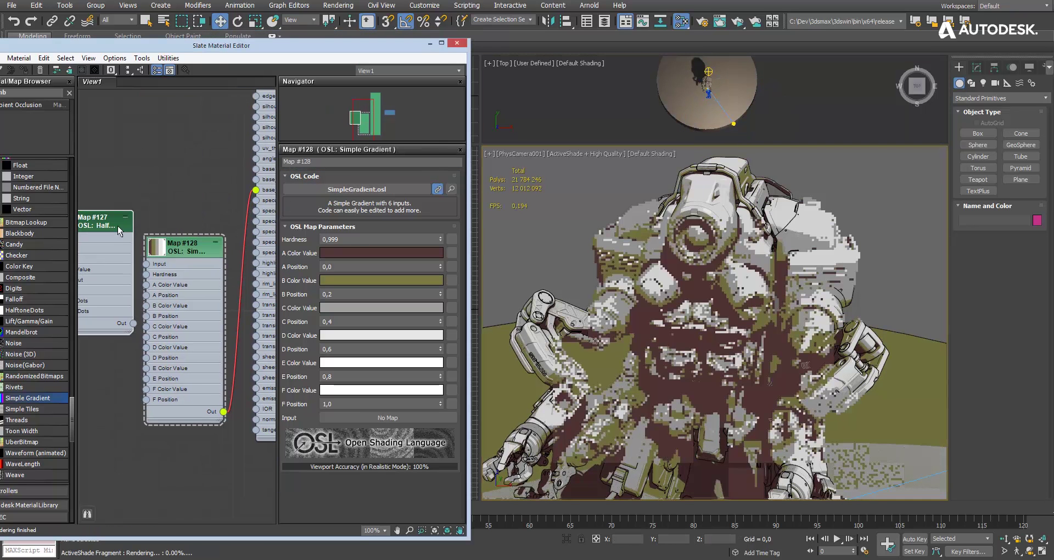
pyautogui.moveTo(203, 144); pyautogui.dragTo(236, 125, button='middle')
# Step: Connect the Halftone Dots map to the Simple Gradient's A Color Value and copy the brown A color into WhiteDots
pyautogui.rightClick(366, 254)
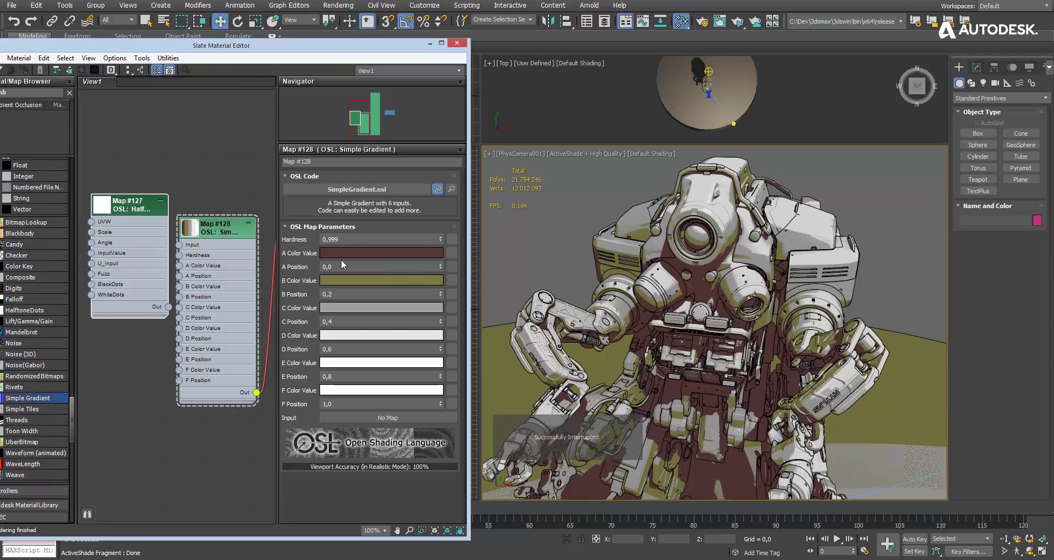
pyautogui.moveTo(136, 205); pyautogui.dragTo(125, 216)
pyautogui.moveTo(157, 317); pyautogui.dragTo(156, 288)
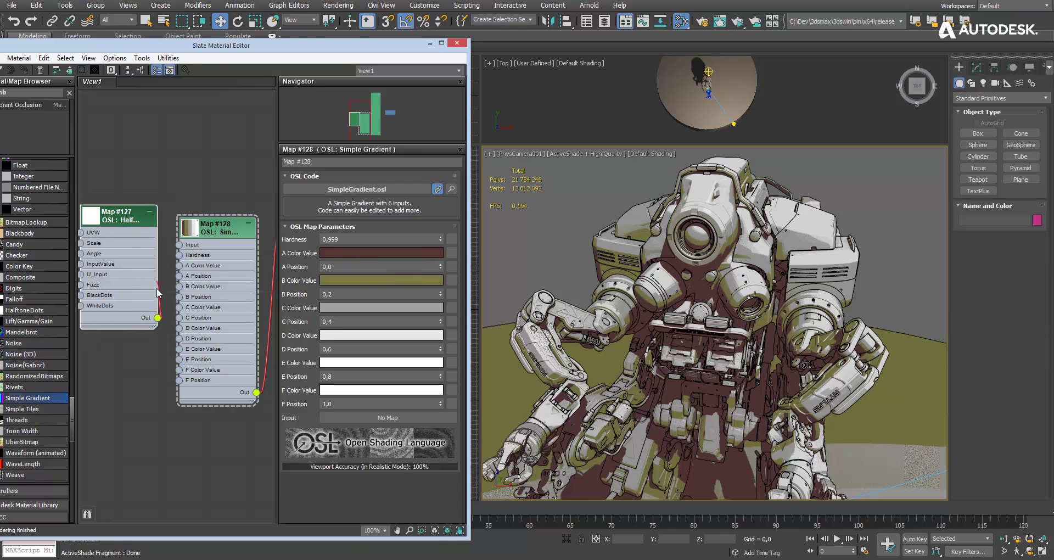
pyautogui.doubleClick(119, 219)
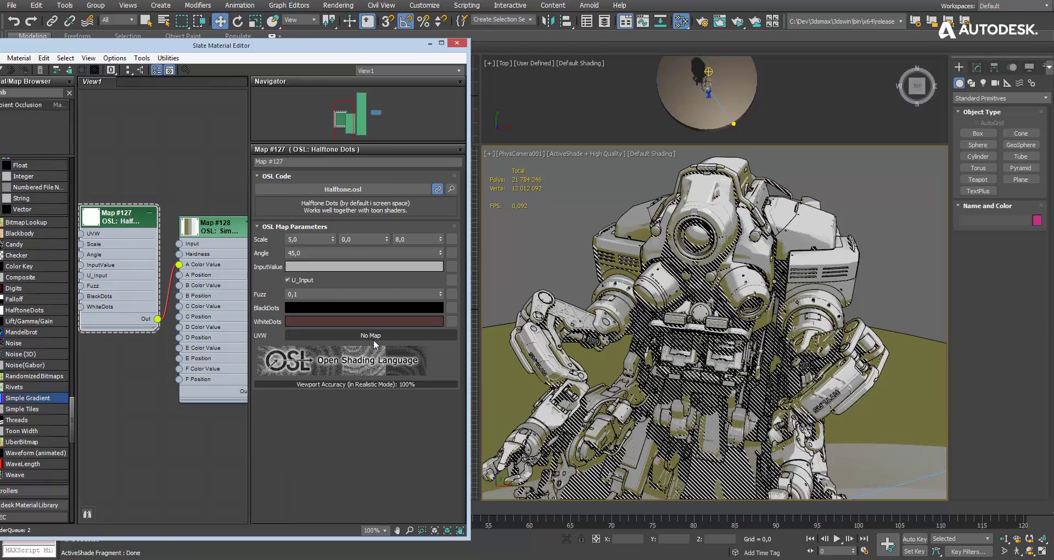
pyautogui.keyDown('alt'); pyautogui.moveTo(699, 340); pyautogui.dragTo(711, 331, button='middle'); pyautogui.keyUp('alt')
# Step: Brighten the Halftone Dots map's InputValue to a light grey and set its Angle to -33
pyautogui.click(384, 266)
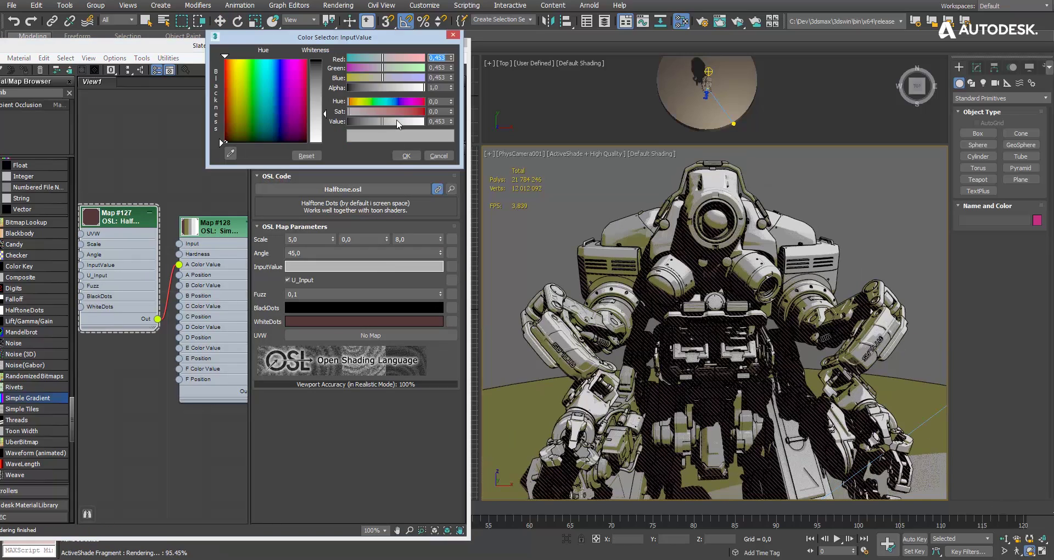
pyautogui.click(404, 156)
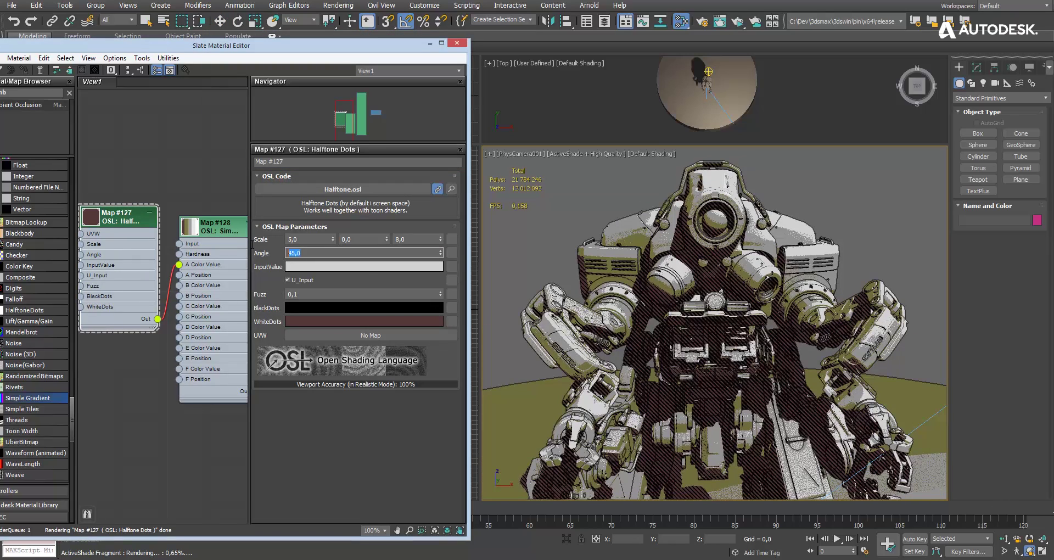
pyautogui.write('-33')
pyautogui.press('Return')
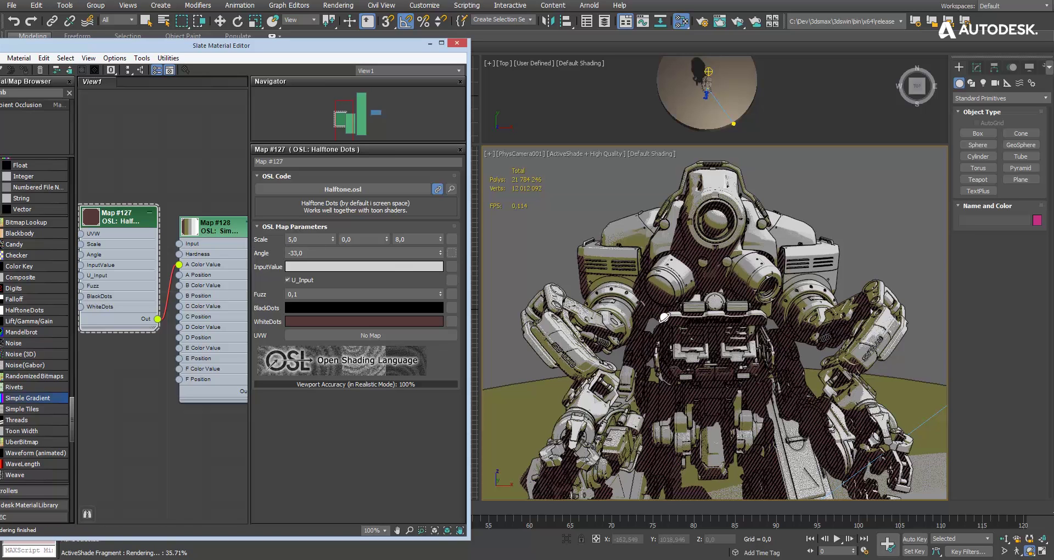
# Step: Add an Ambient Occlusion map, connect it to the Halftone Dots map's InputValue, and open its parameters
pyautogui.moveTo(115, 141); pyautogui.dragTo(199, 145, button='middle')
pyautogui.moveTo(33, 105); pyautogui.dragTo(90, 203)
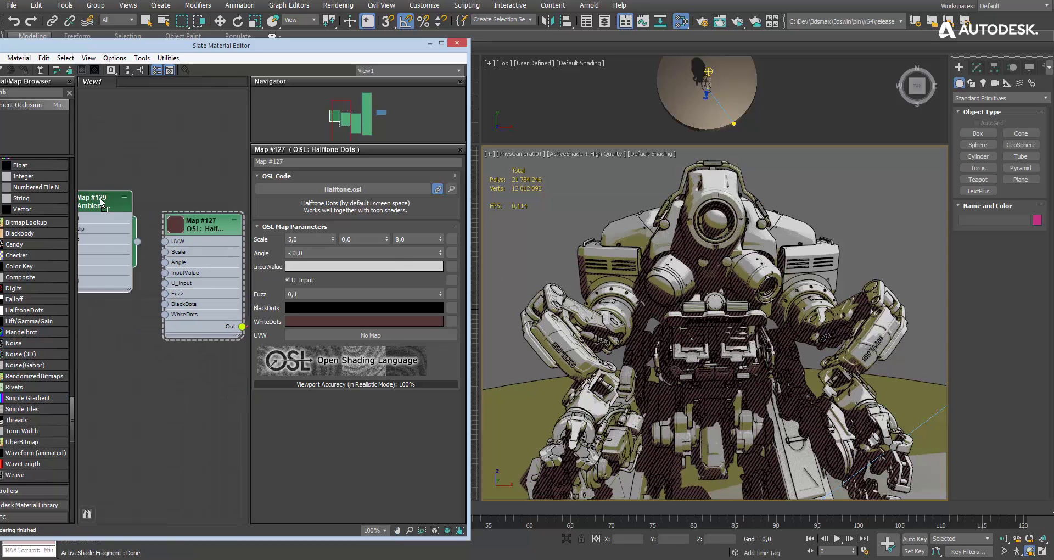
pyautogui.moveTo(89, 204); pyautogui.dragTo(117, 195, button='middle')
pyautogui.doubleClick(117, 194)
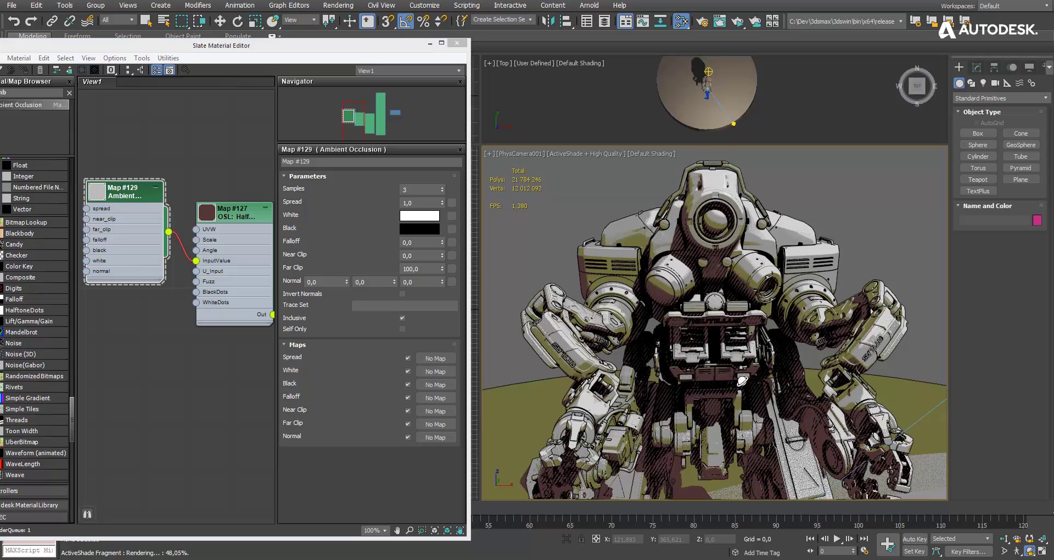
pyautogui.keyDown('alt'); pyautogui.moveTo(734, 379); pyautogui.dragTo(594, 332, button='middle'); pyautogui.keyUp('alt')
# Step: Mute the Simple Gradient's B color to an olive with saturation 0,439 and set the C color's value to 0,403
pyautogui.moveTo(245, 160); pyautogui.dragTo(130, 139, button='middle')
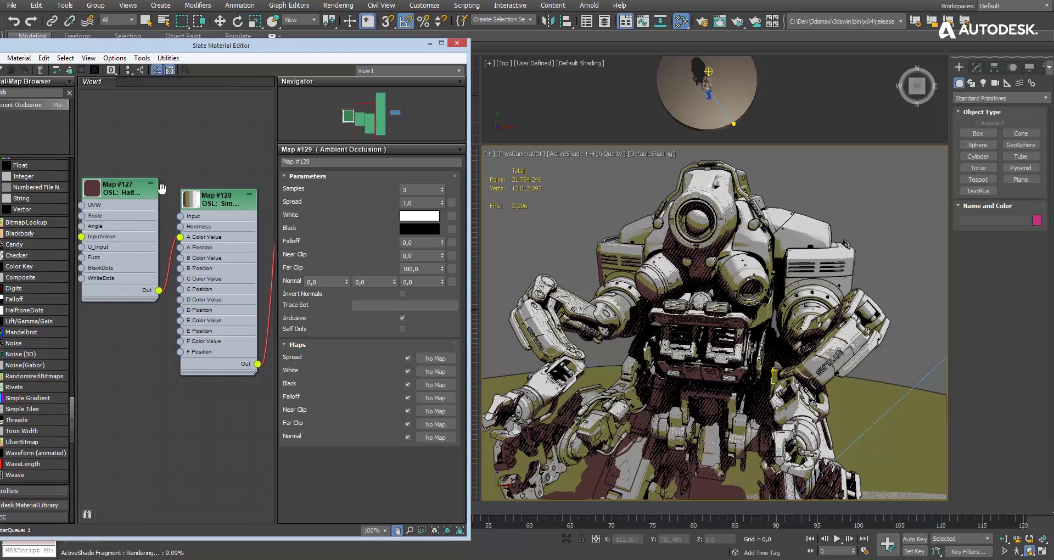
pyautogui.doubleClick(135, 190)
pyautogui.doubleClick(220, 199)
pyautogui.click(381, 280)
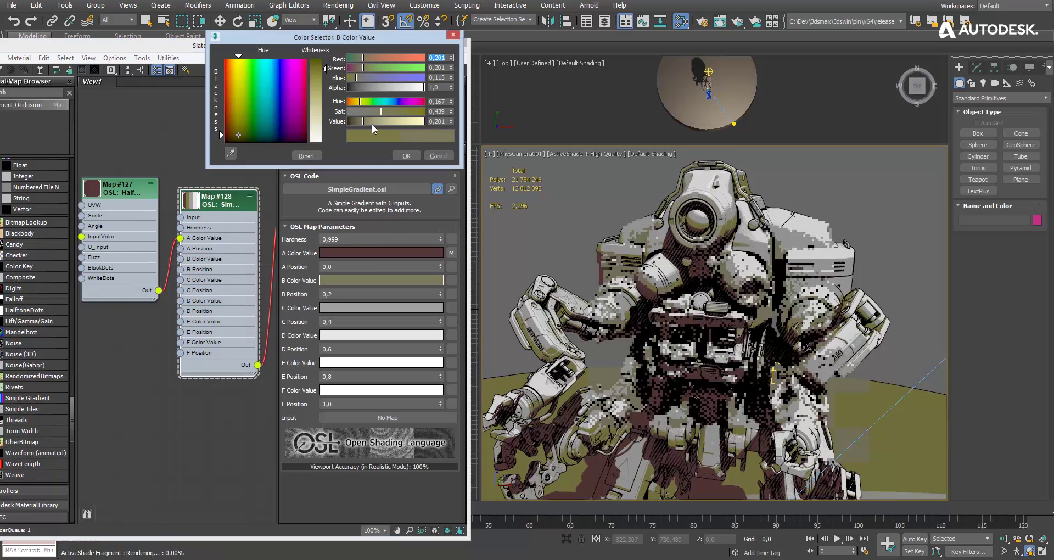
pyautogui.click(378, 307)
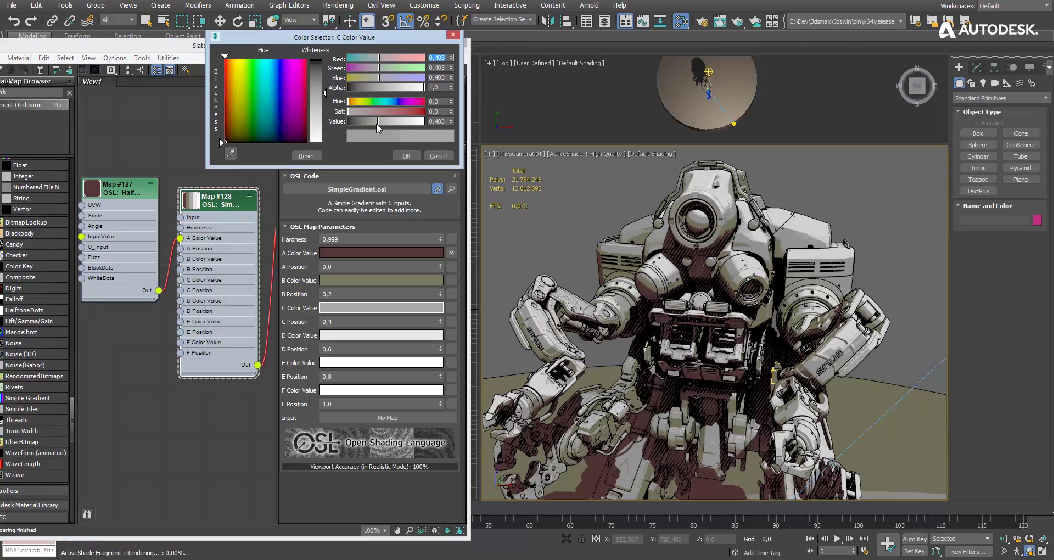
pyautogui.click(406, 156)
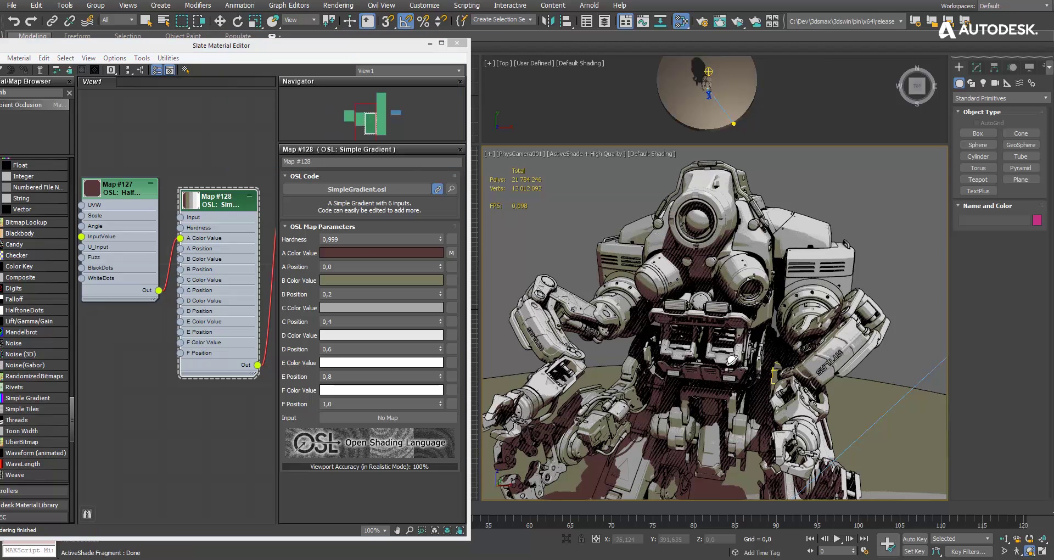
# Step: Reposition the photometric light in the Top view to one side and back in front of the robot, then deselect it
pyautogui.moveTo(737, 354); pyautogui.dragTo(729, 306)
pyautogui.click(220, 21)
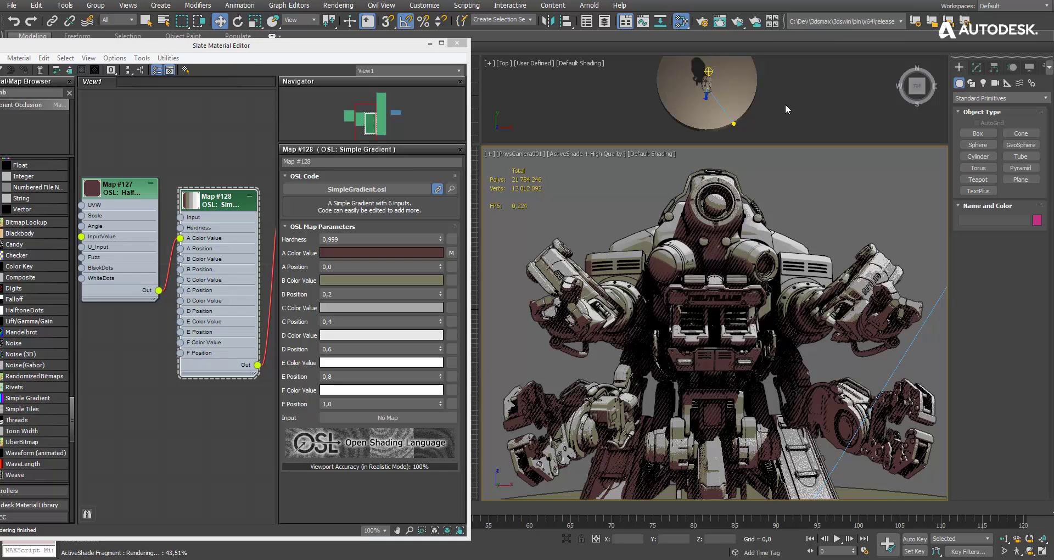
pyautogui.moveTo(734, 124); pyautogui.dragTo(663, 93)
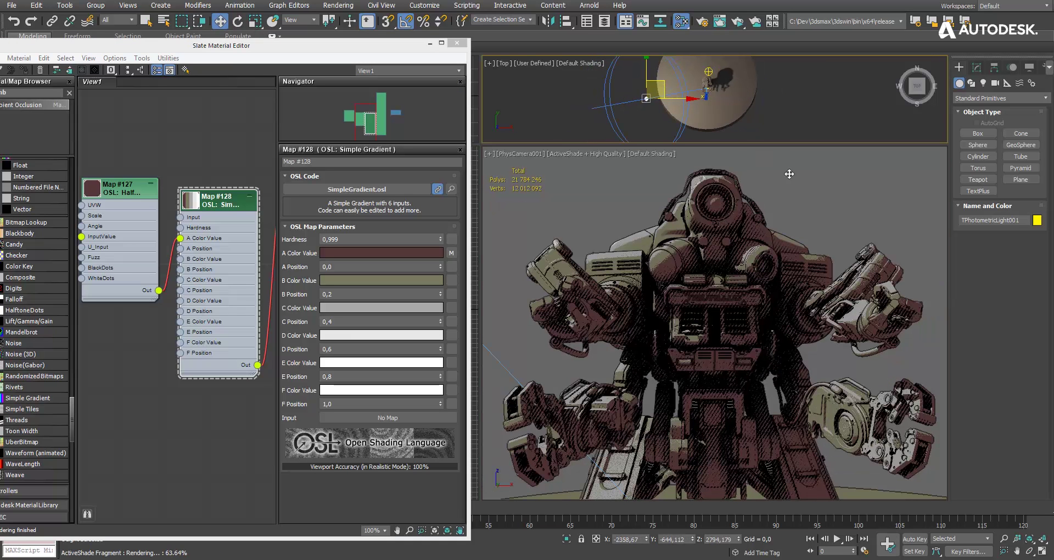
pyautogui.moveTo(661, 85); pyautogui.dragTo(732, 95)
pyautogui.click(777, 182)
# Step: Add a Toon Width map above the Simple Gradient and connect its output to the Toon map's edge_width_scale
pyautogui.moveTo(175, 132); pyautogui.dragTo(118, 269, button='middle')
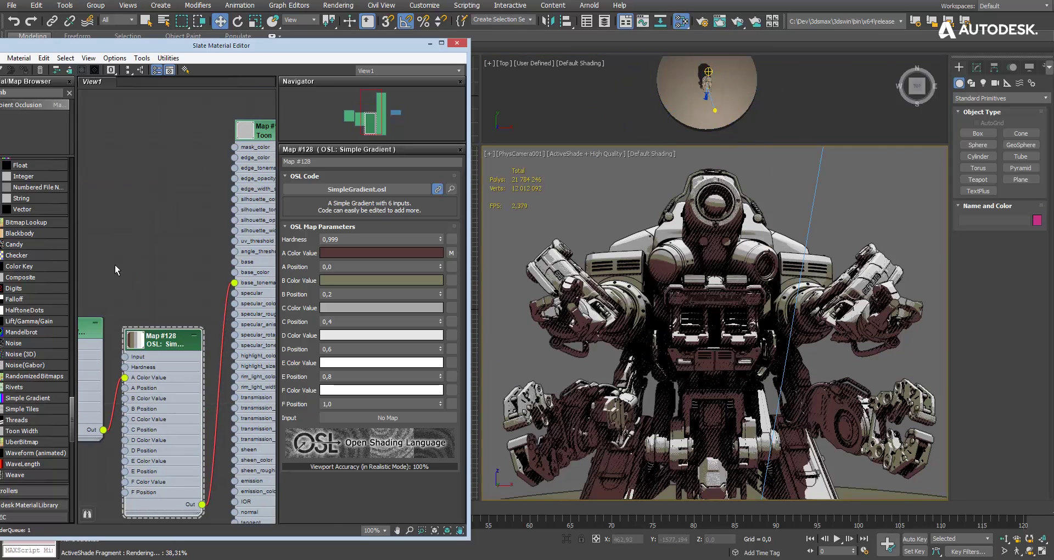
pyautogui.scroll(-1, 117, 269)
pyautogui.moveTo(22, 431); pyautogui.dragTo(160, 131)
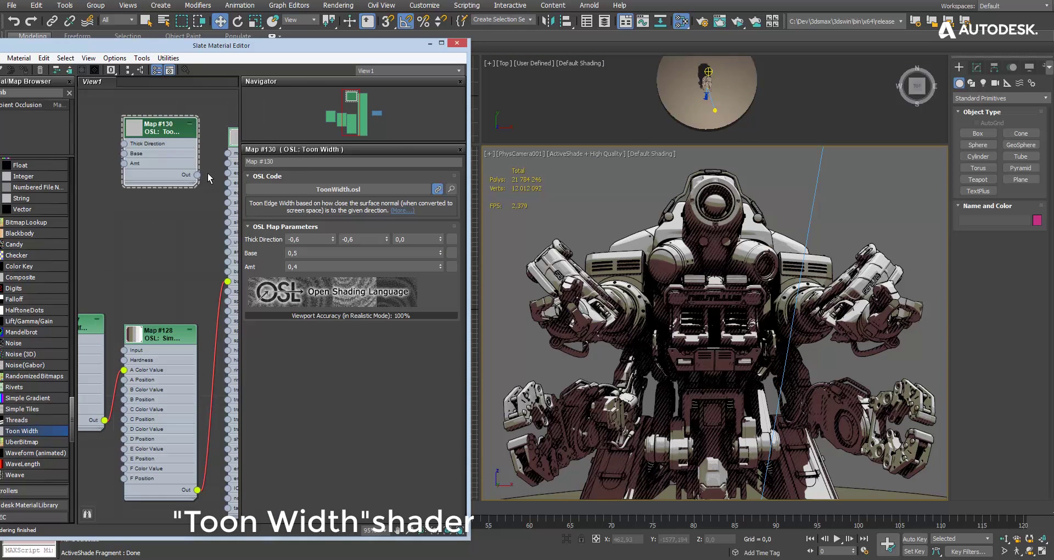
pyautogui.moveTo(209, 178); pyautogui.dragTo(156, 190, button='middle')
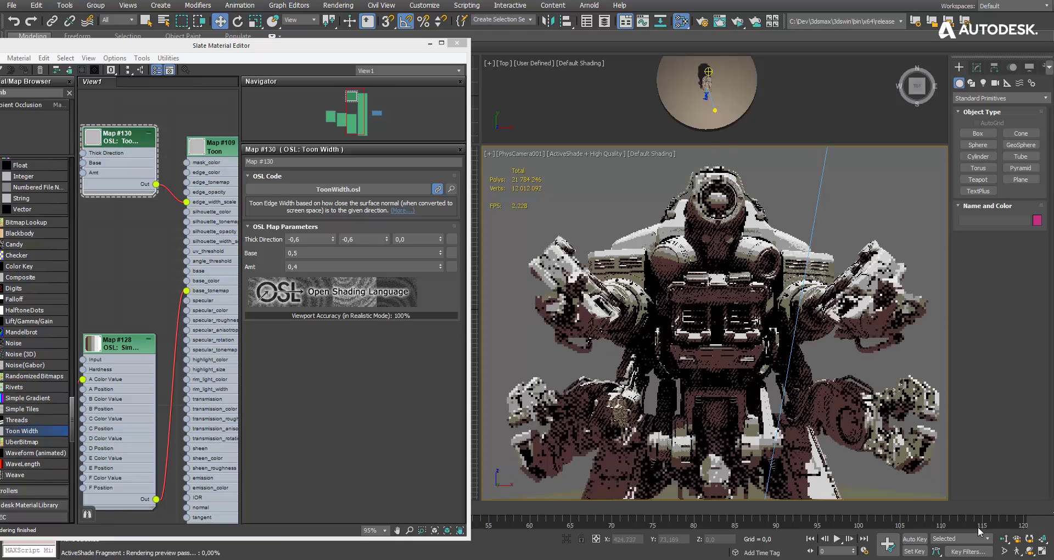
# Step: Set the Toon Width map's Amt to 0,8 with the robot's head and torso framed closer
pyautogui.scroll(3, 713, 174)
pyautogui.moveTo(713, 174); pyautogui.dragTo(724, 259, button='middle')
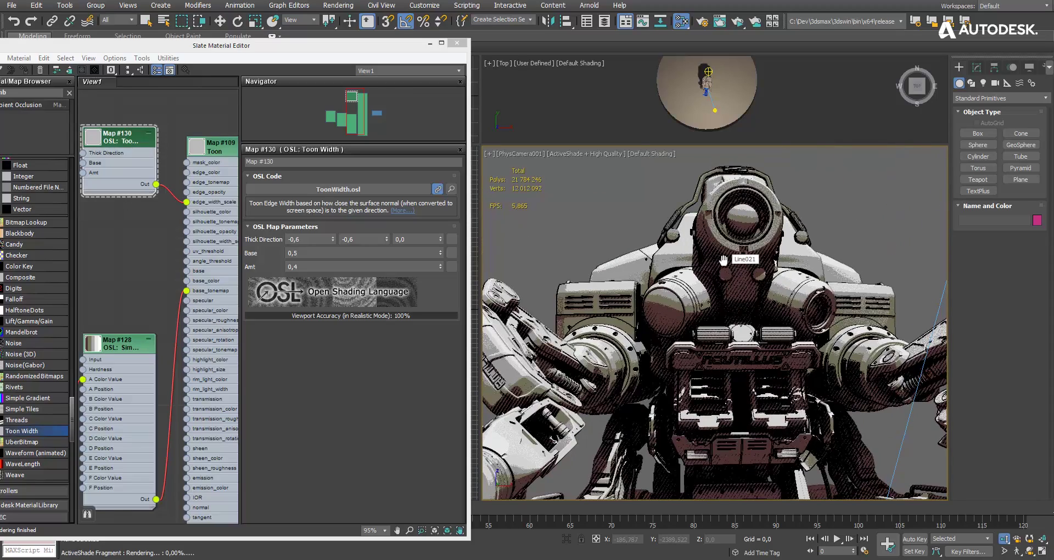
pyautogui.doubleClick(310, 267)
pyautogui.write('0,8')
pyautogui.press('Tab')
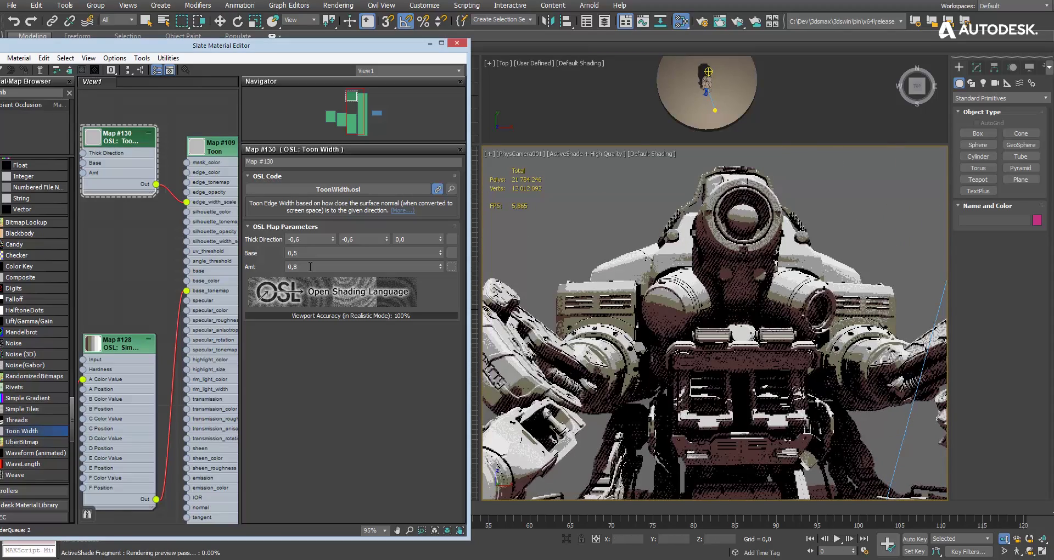
# Step: Open the Halftone Dots map's parameters and adjust its dot color
pyautogui.doubleClick(118, 330)
pyautogui.moveTo(140, 297); pyautogui.dragTo(207, 222, button='middle')
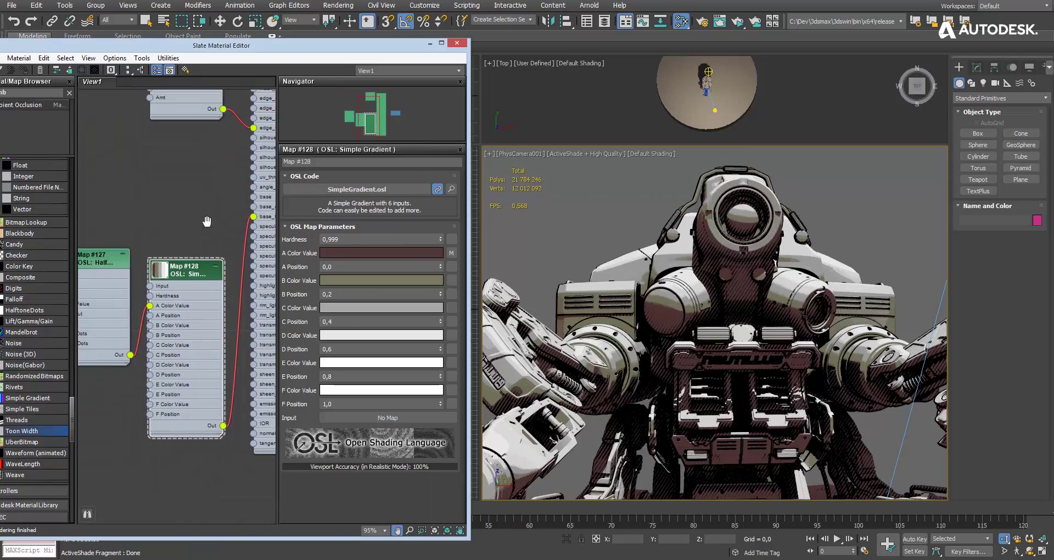
pyautogui.doubleClick(106, 262)
pyautogui.click(324, 321)
pyautogui.click(412, 110)
pyautogui.click(407, 156)
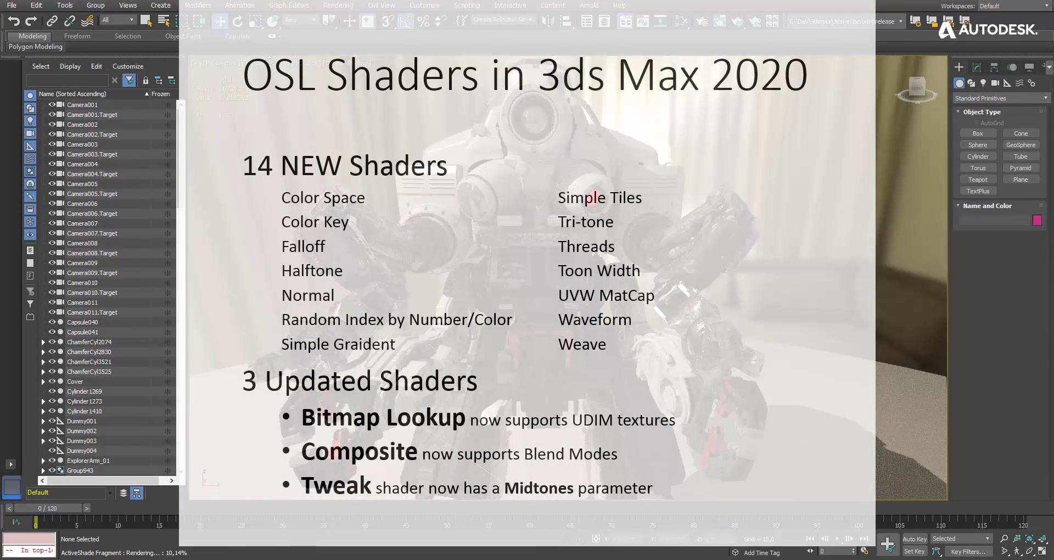
# Step: Toggle the viewport's ActiveShade mode and orbit in closer around the robot's torso
pyautogui.click(277, 64)
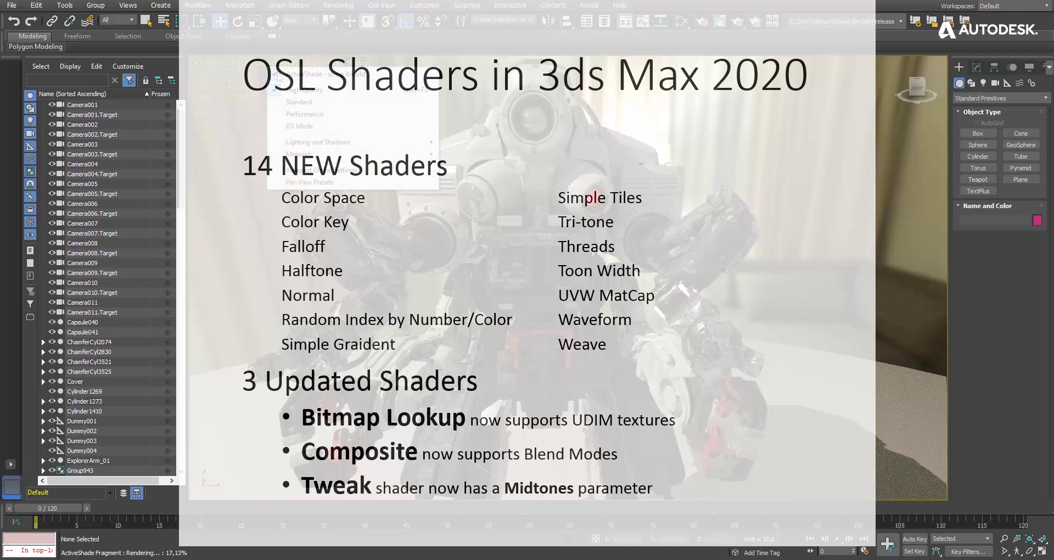
pyautogui.click(278, 75)
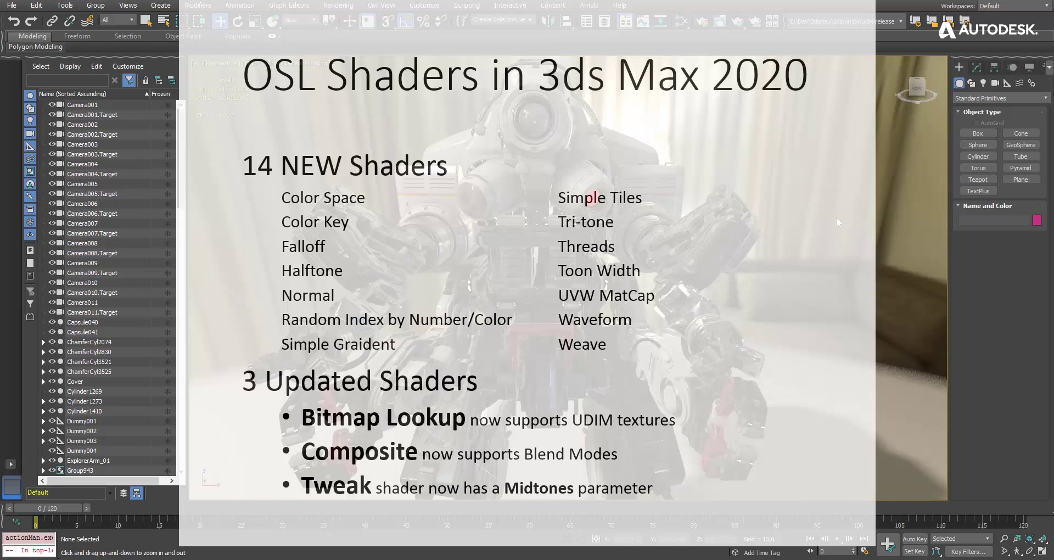
pyautogui.keyDown('alt'); pyautogui.moveTo(669, 183); pyautogui.dragTo(609, 202, button='middle'); pyautogui.keyUp('alt')
pyautogui.scroll(3, 561, 176)
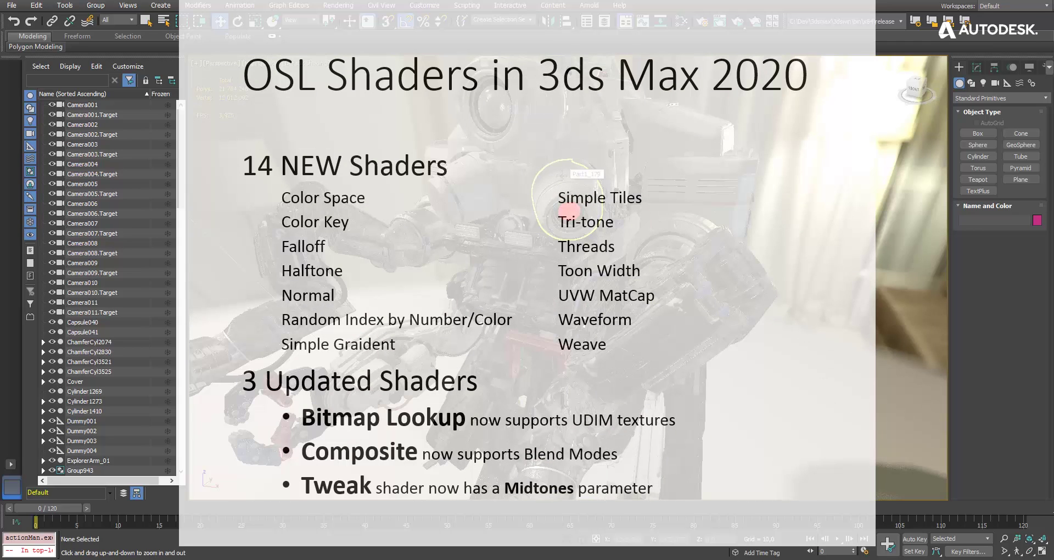
pyautogui.moveTo(562, 177); pyautogui.dragTo(624, 185, button='middle')
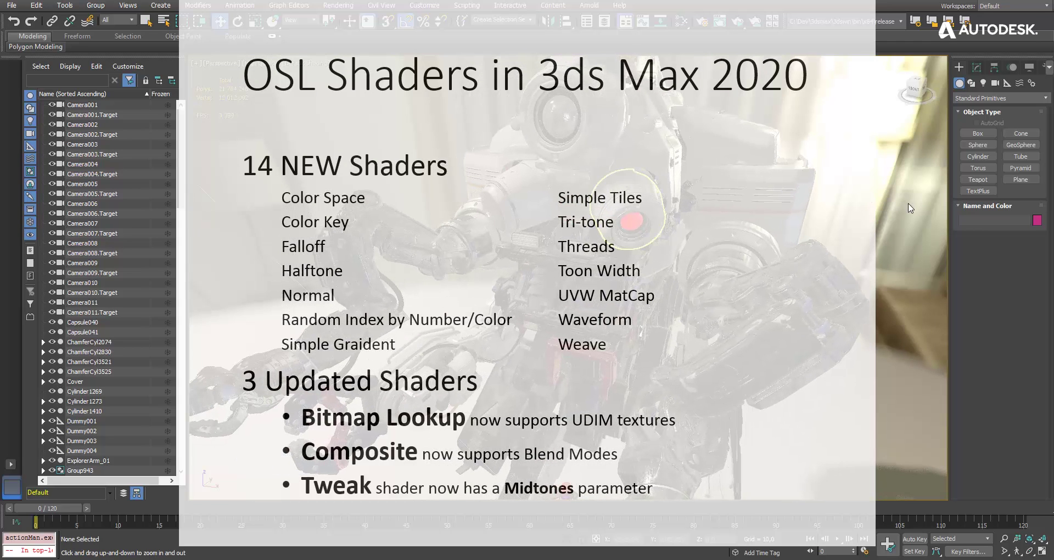